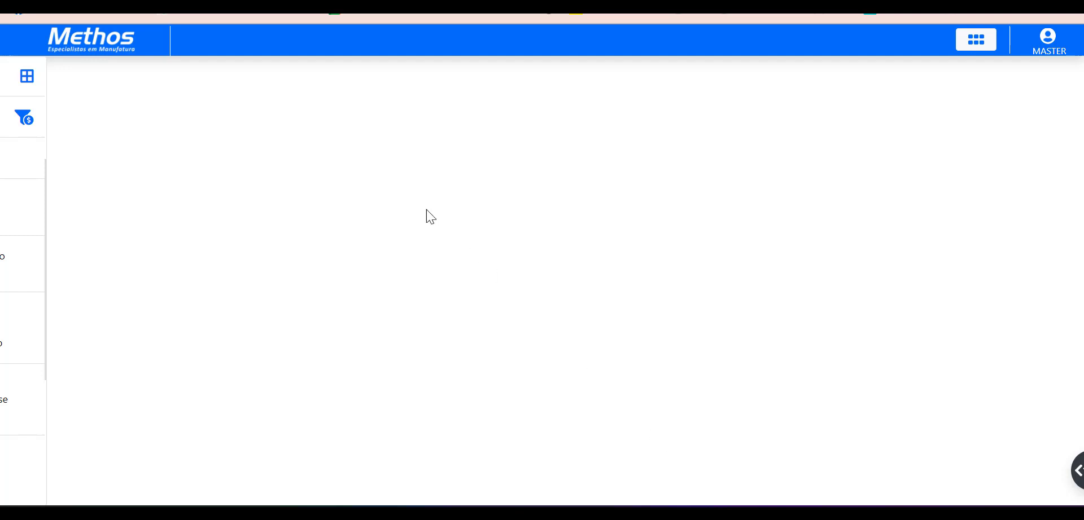
# Step: Find the structure forms with the search term "estru" and open Arvore de Estrutura
pyautogui.moveTo(19, 73)
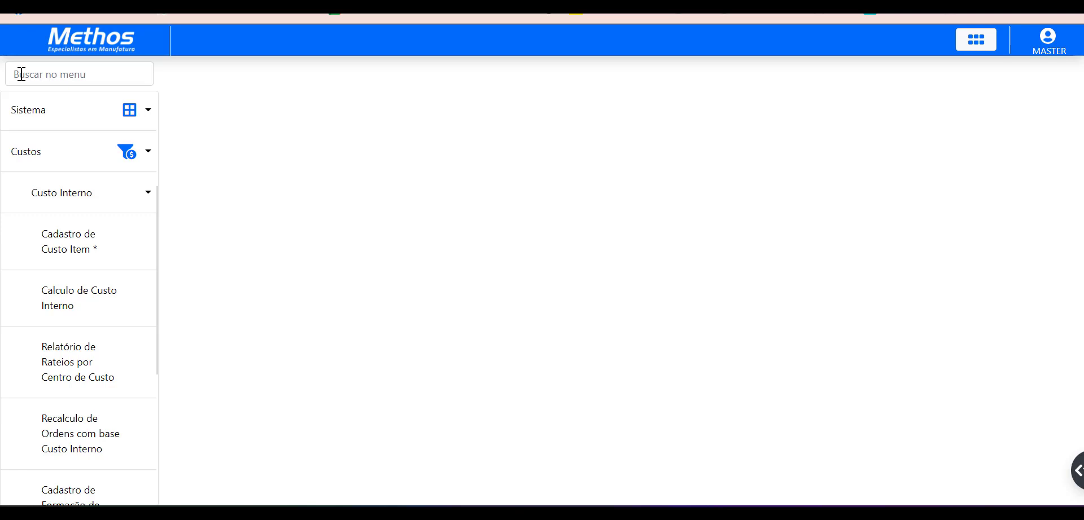
pyautogui.click(21, 74)
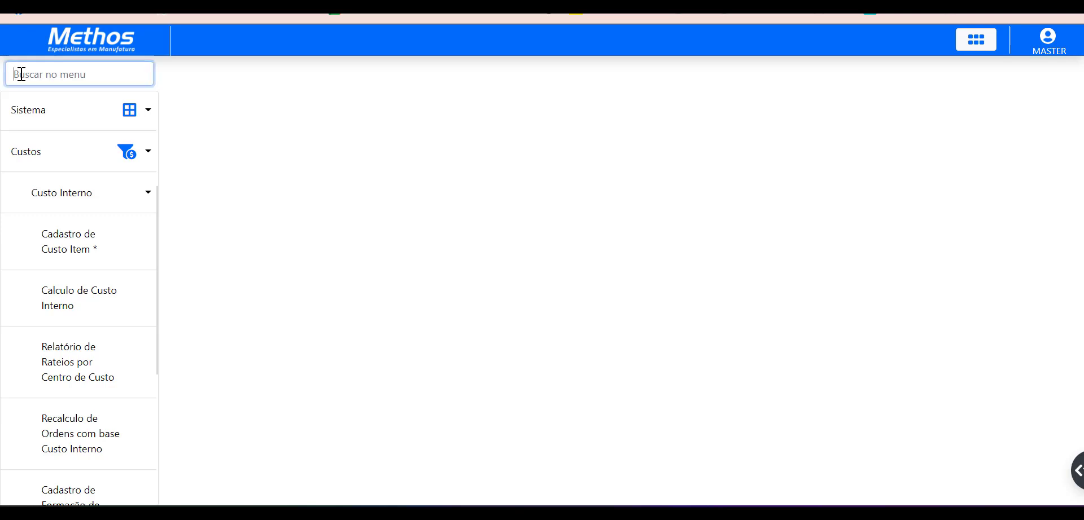
pyautogui.write('estru')
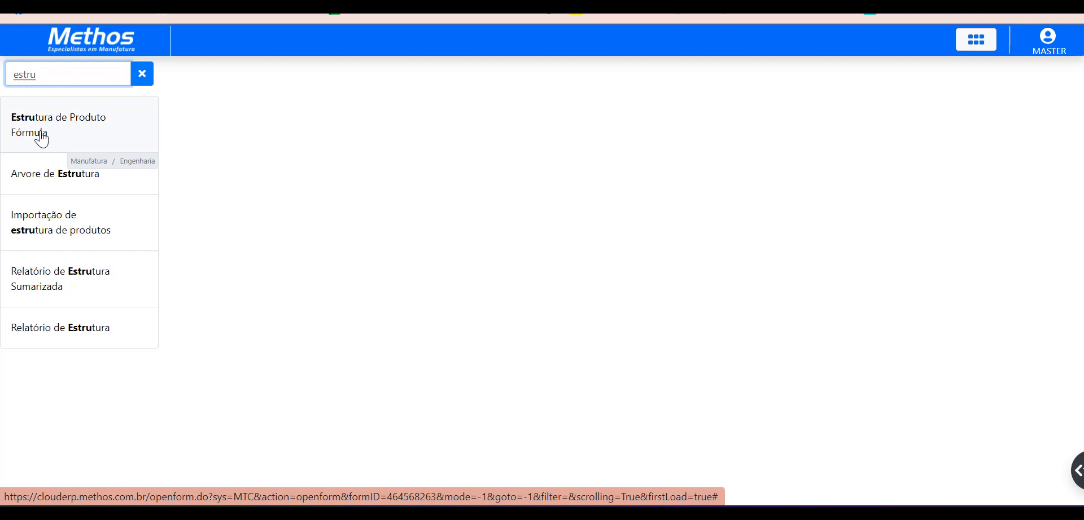
pyautogui.click(43, 184)
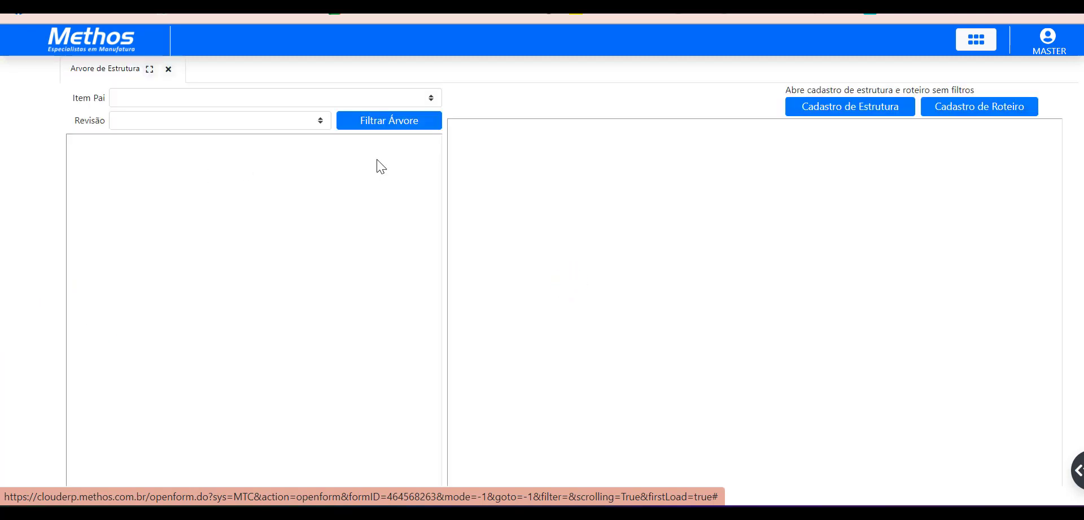
# Step: Set the parent item to BOX001 - BOX BAU 1400 1380X1880 INTEIRO and filter the structure tree by it
pyautogui.click(431, 97)
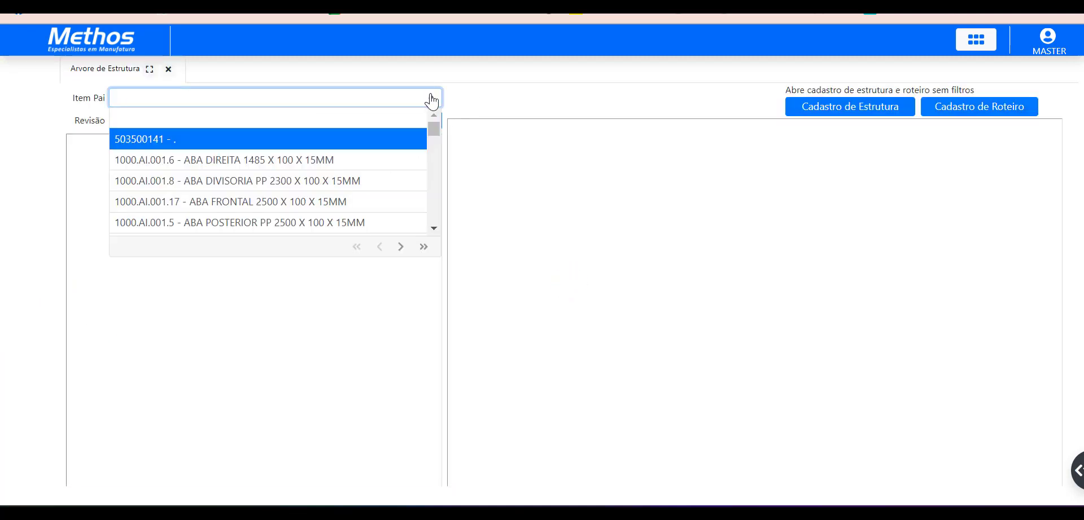
pyautogui.write('box')
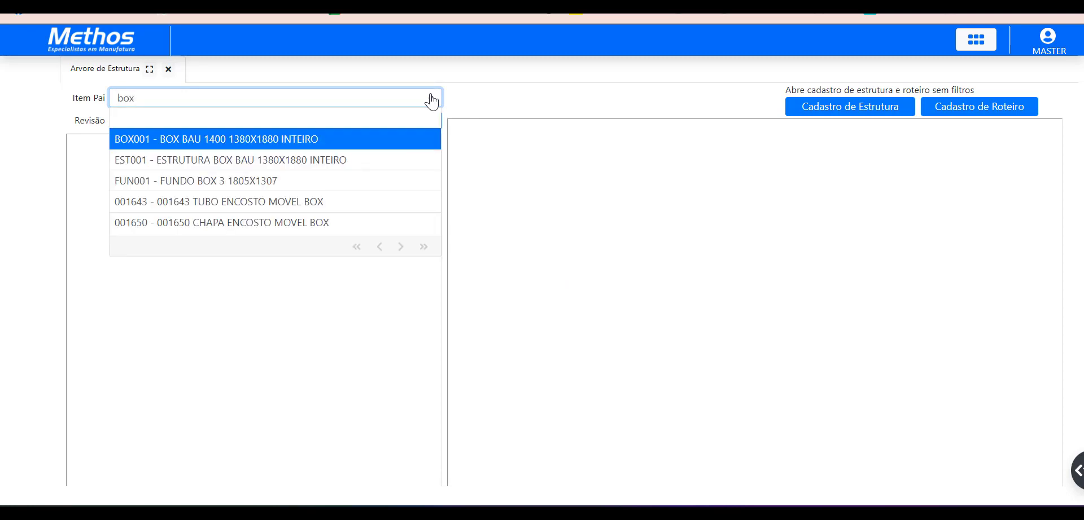
pyautogui.click(312, 142)
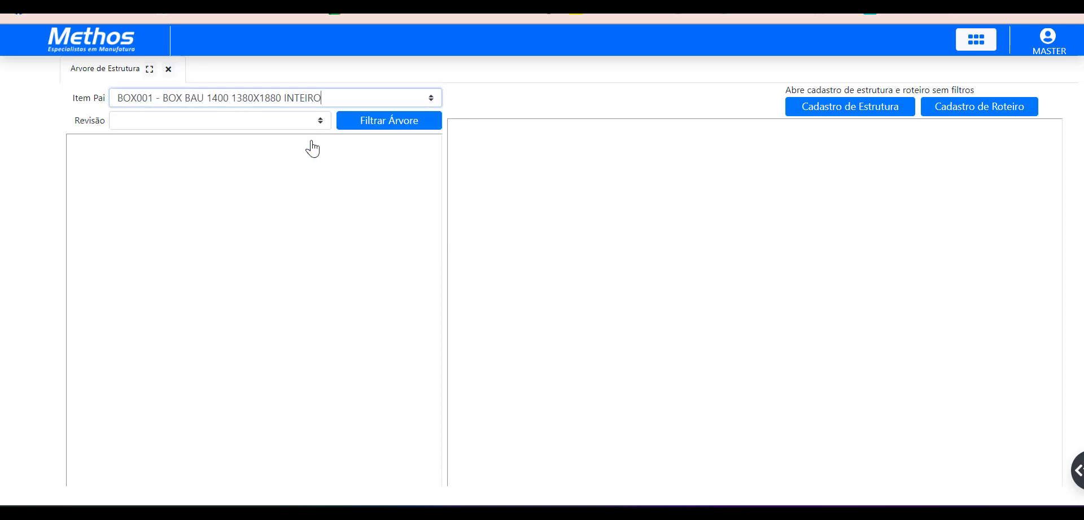
pyautogui.click(401, 131)
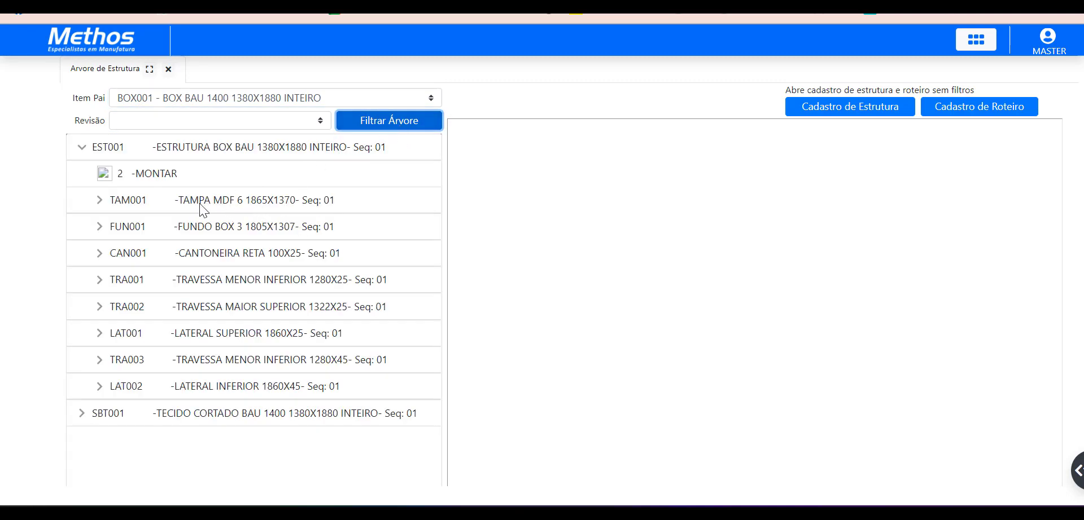
# Step: Review the TAM001 structure record with its branch expanded and the routing record of operation 2 - MONTAR
pyautogui.click(126, 204)
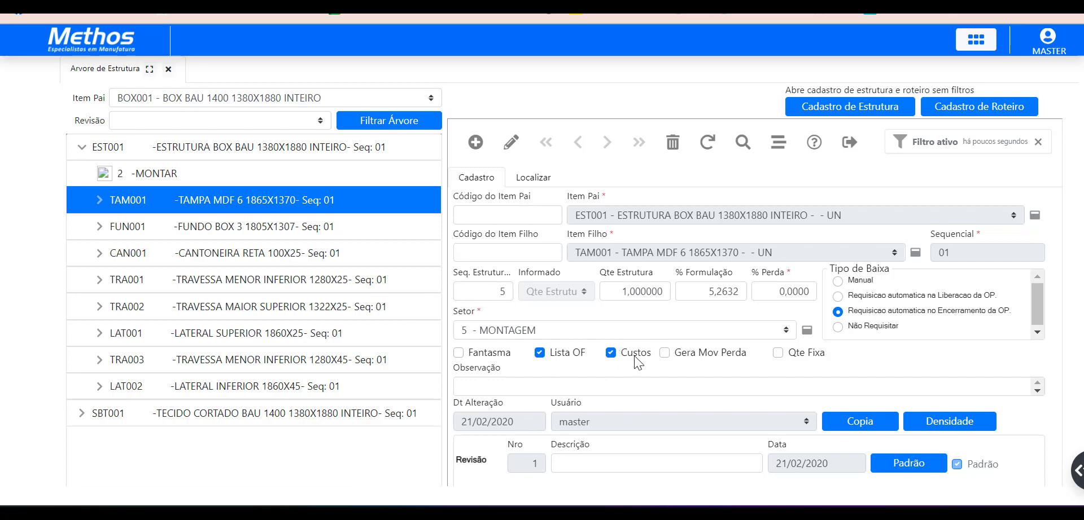
pyautogui.click(98, 204)
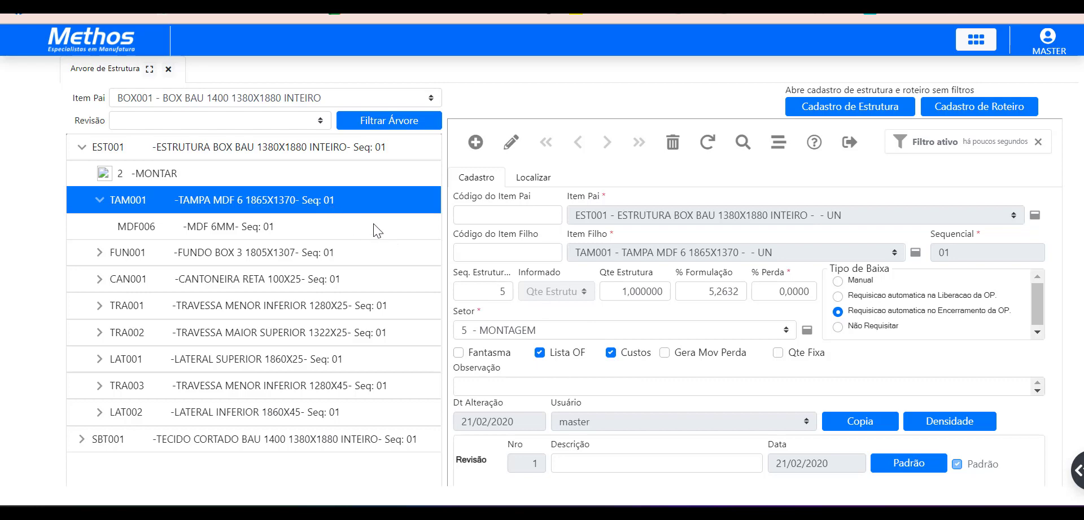
pyautogui.click(158, 176)
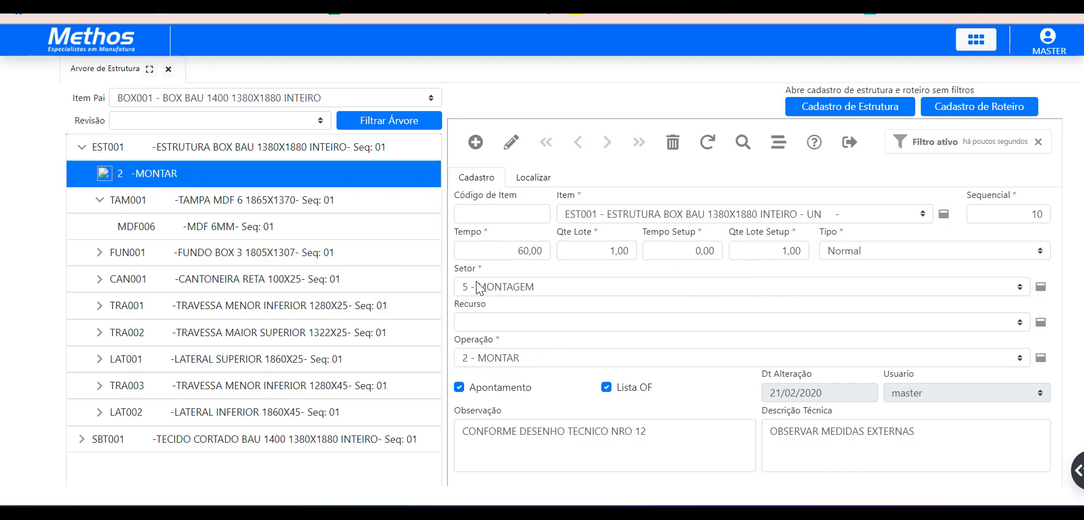
# Step: Open the sector register from the MONTAR operation, filter sector codes by 5 and open the MONTAGEM record
pyautogui.click(1041, 289)
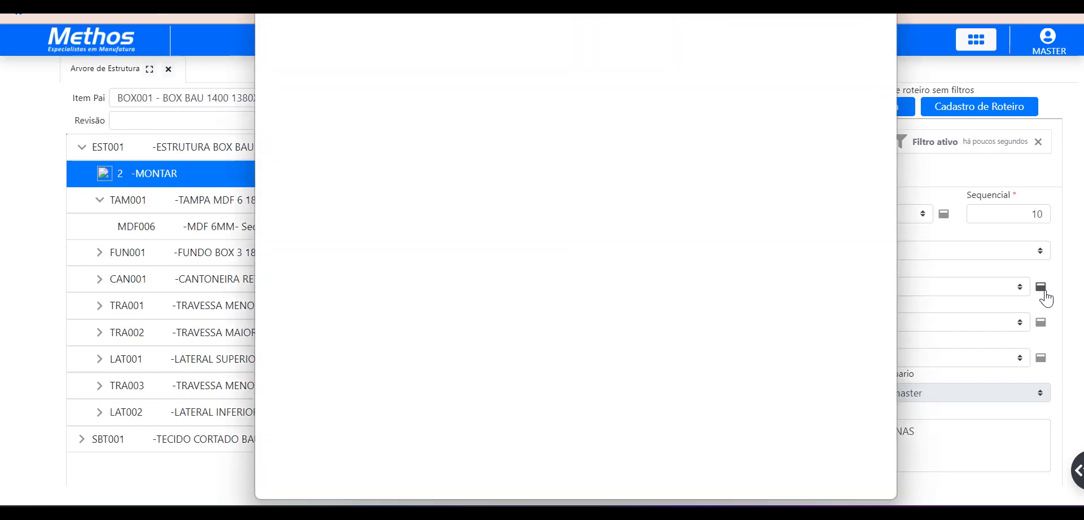
pyautogui.moveTo(479, 27); pyautogui.dragTo(570, 135)
pyautogui.click(455, 236)
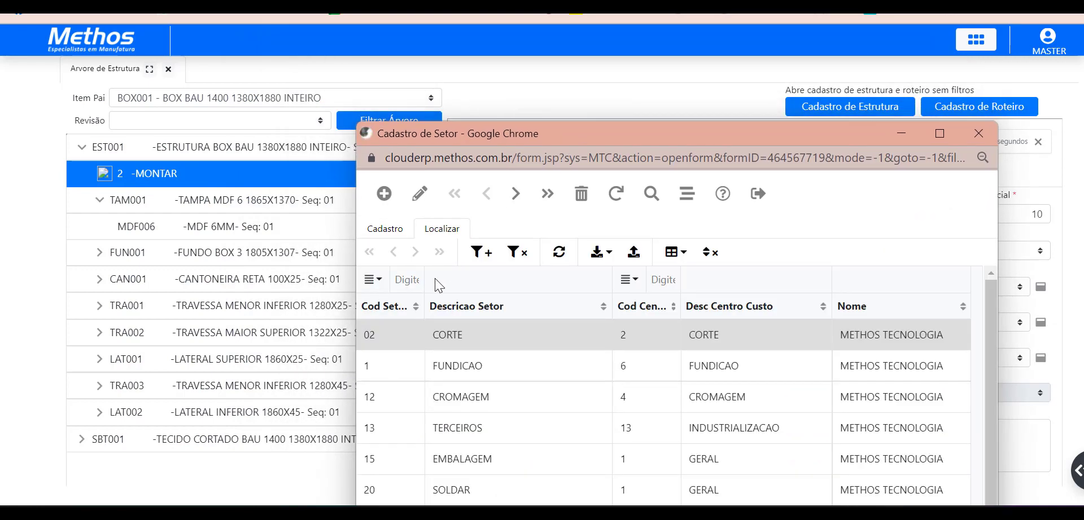
pyautogui.scroll(-3, 423, 376)
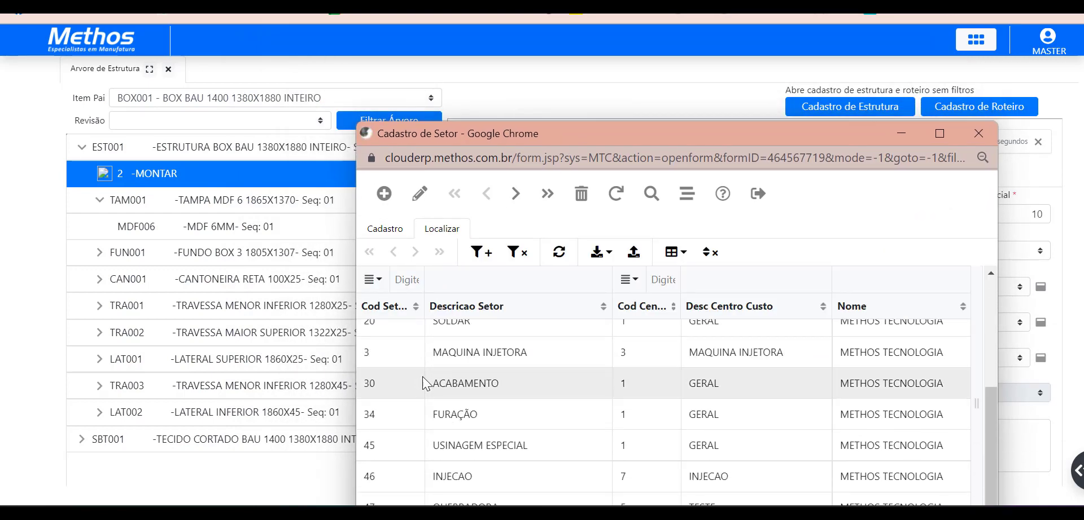
pyautogui.scroll(3, 422, 377)
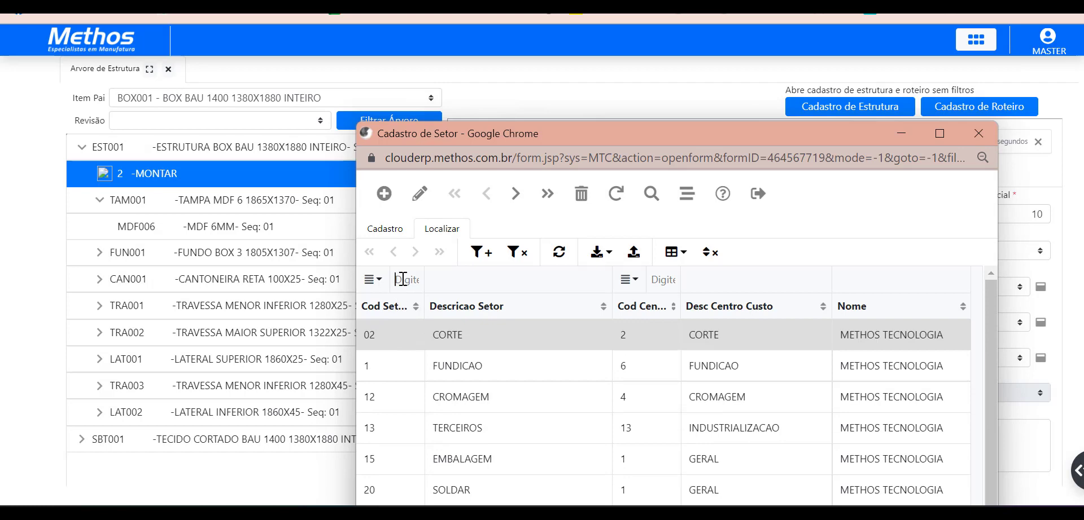
pyautogui.write('5')
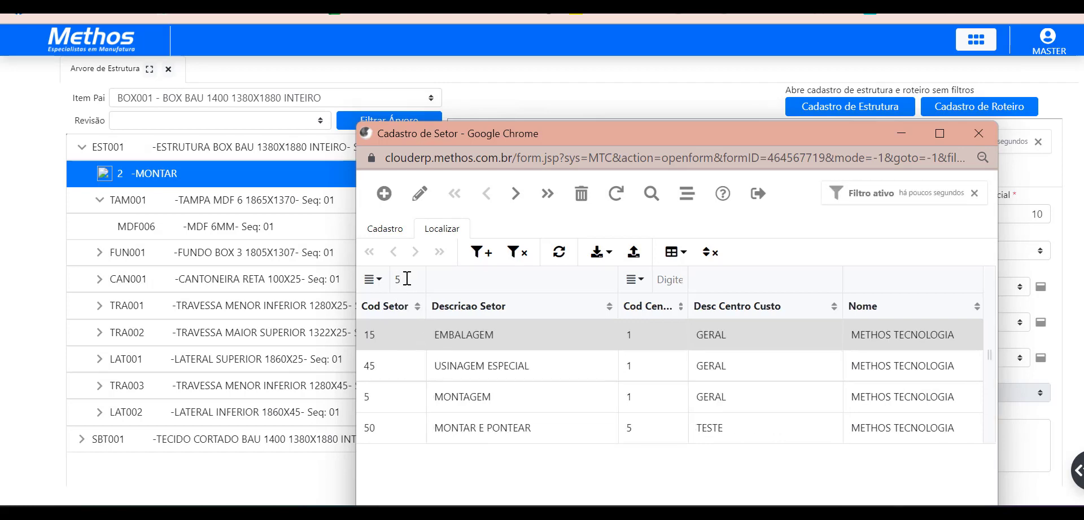
pyautogui.doubleClick(445, 396)
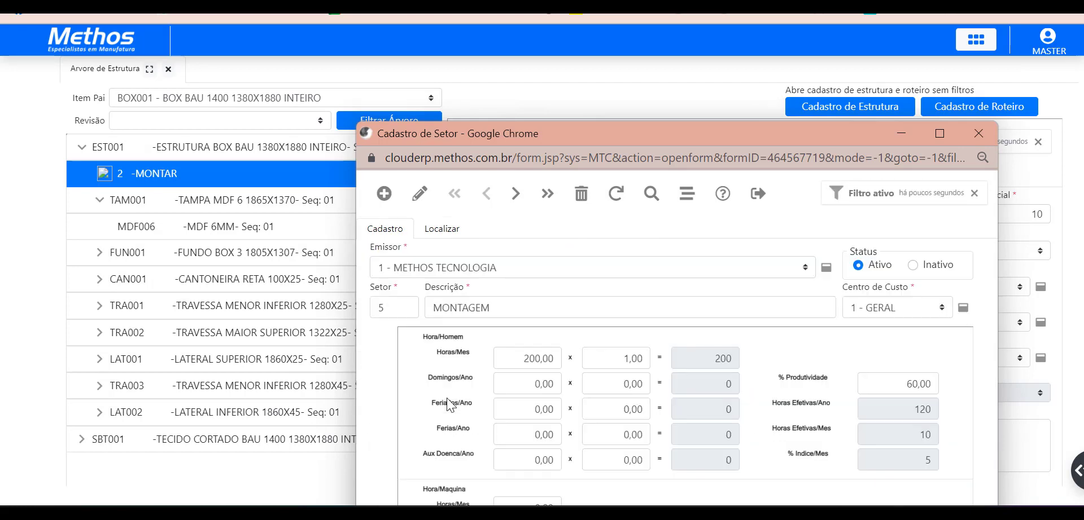
# Step: View the cost center record linked to the MONTAGEM sector and close both register windows
pyautogui.moveTo(497, 134); pyautogui.dragTo(215, 60)
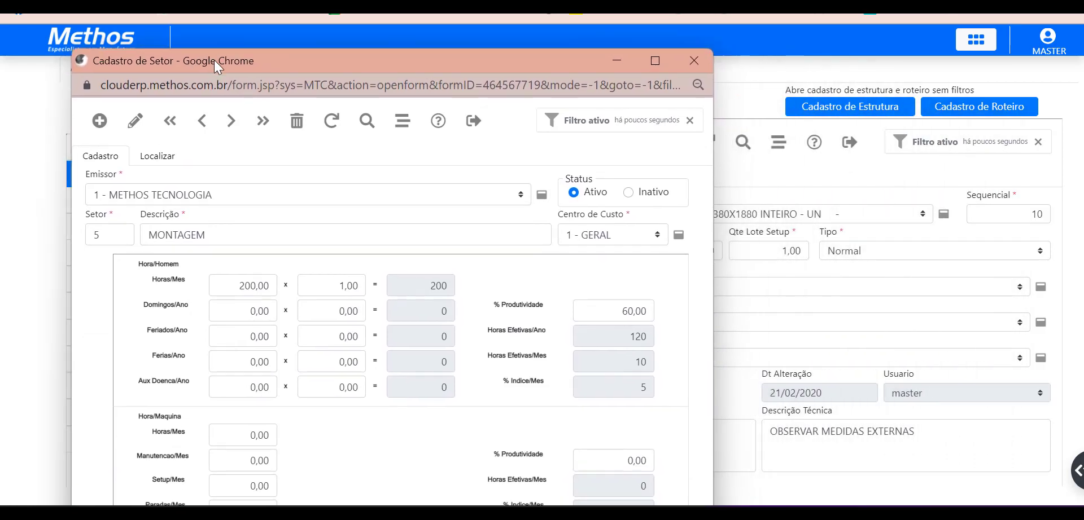
pyautogui.click(679, 235)
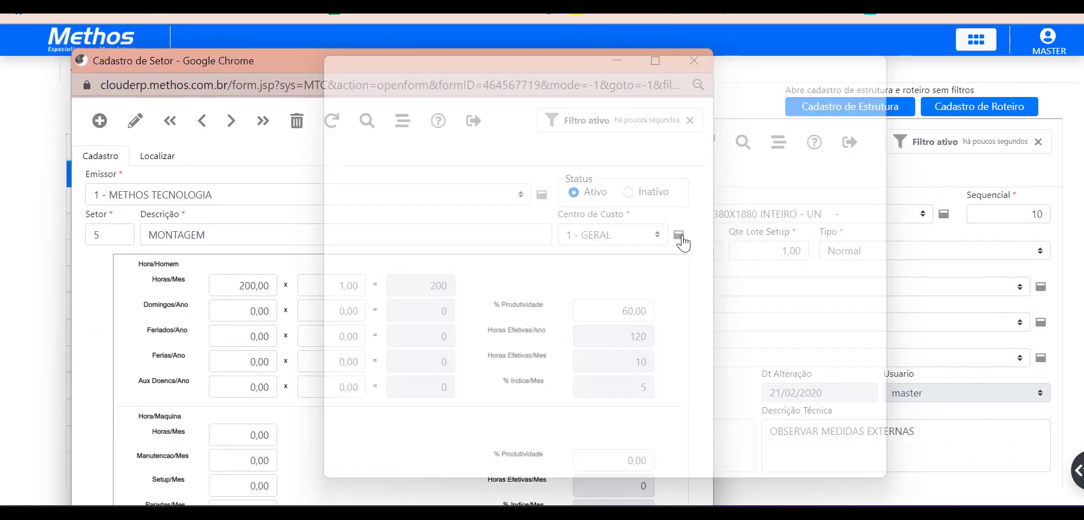
pyautogui.moveTo(444, 58); pyautogui.dragTo(364, 60)
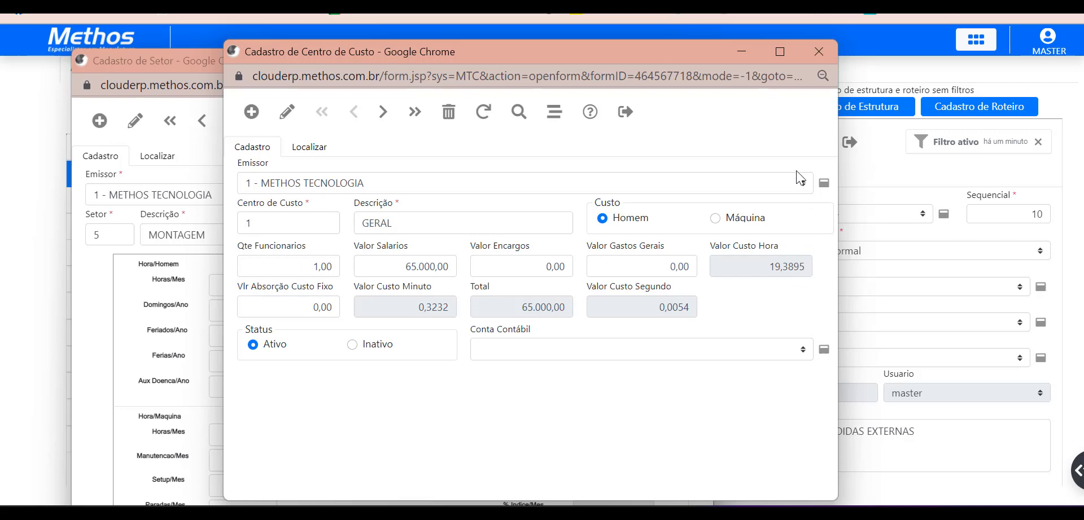
pyautogui.click(818, 57)
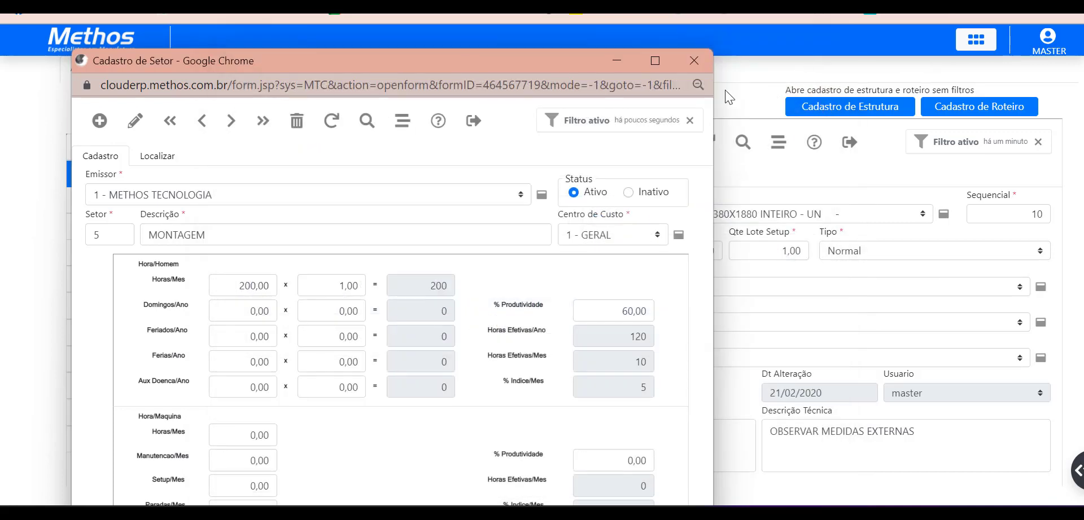
pyautogui.click(694, 60)
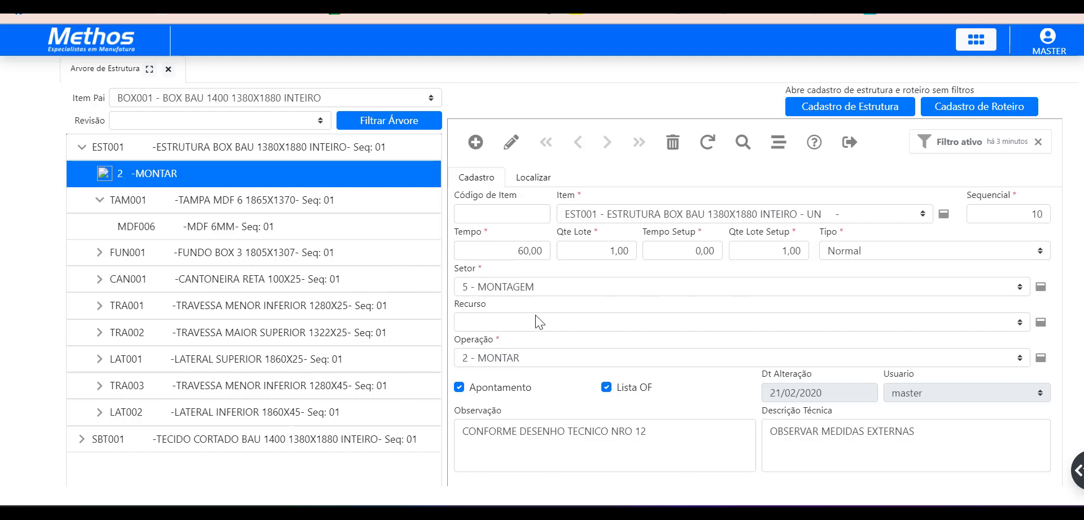
# Step: Review the structure records of TAM001 and its MDF006 component, ending with TAM001 selected
pyautogui.click(218, 204)
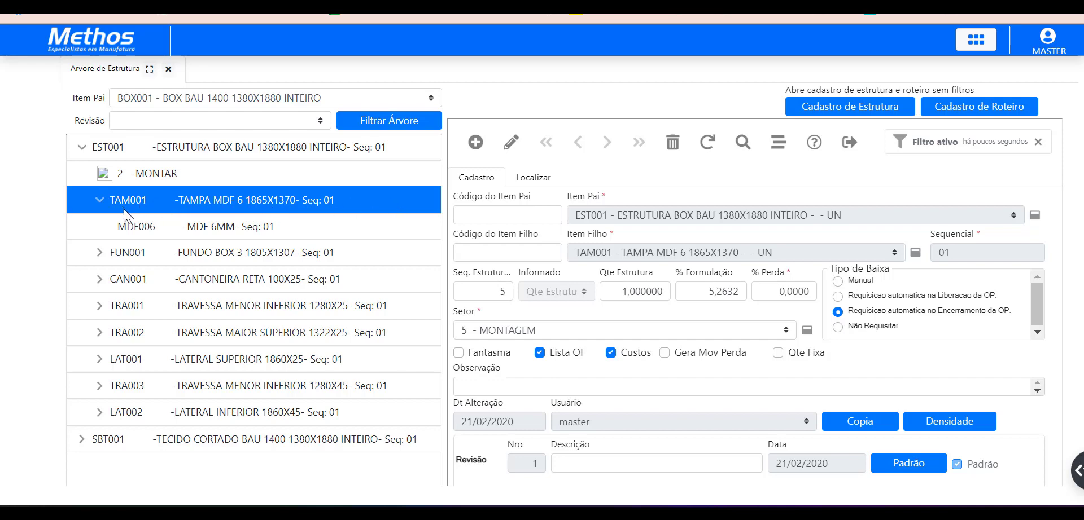
pyautogui.click(136, 223)
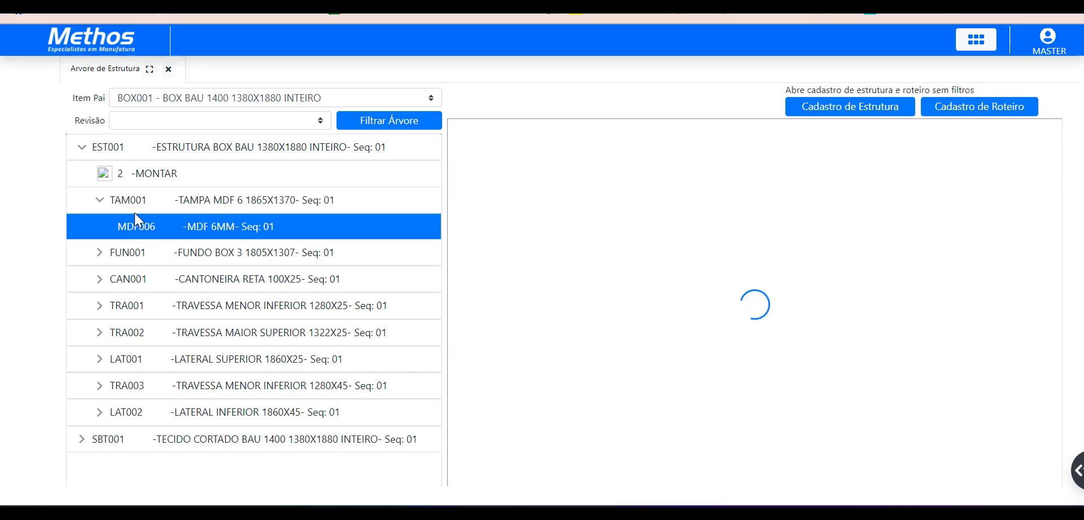
pyautogui.click(134, 202)
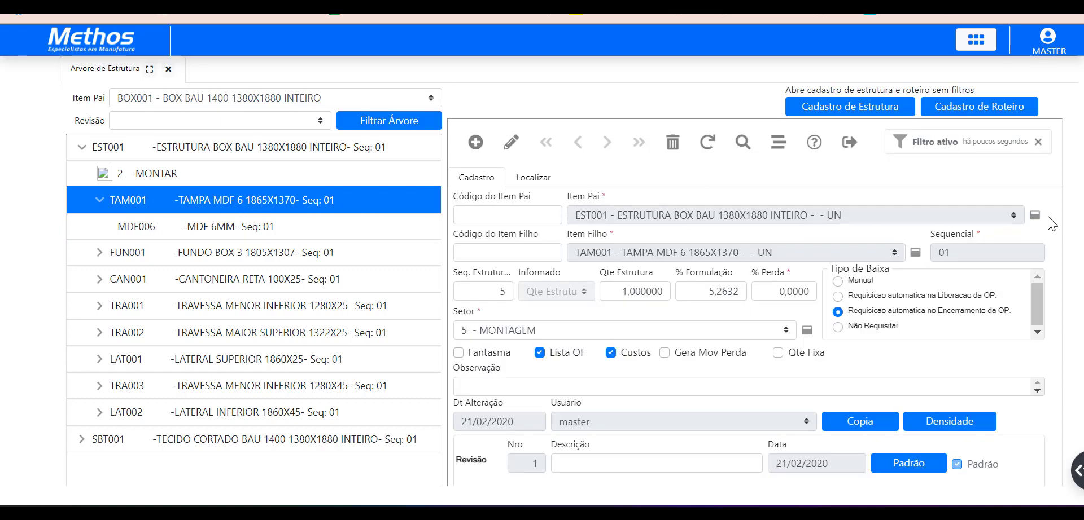
# Step: Open the item register from the parent item, filter descriptions by "tampa" and open the TAM001 record
pyautogui.click(1033, 216)
pyautogui.moveTo(519, 33); pyautogui.dragTo(538, 106)
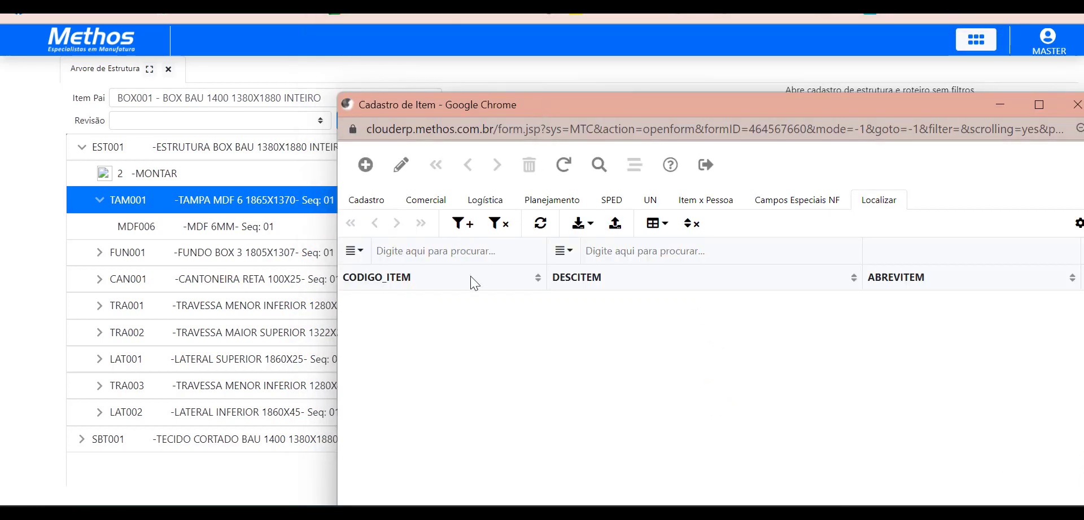
pyautogui.click(590, 251)
pyautogui.write('tampa')
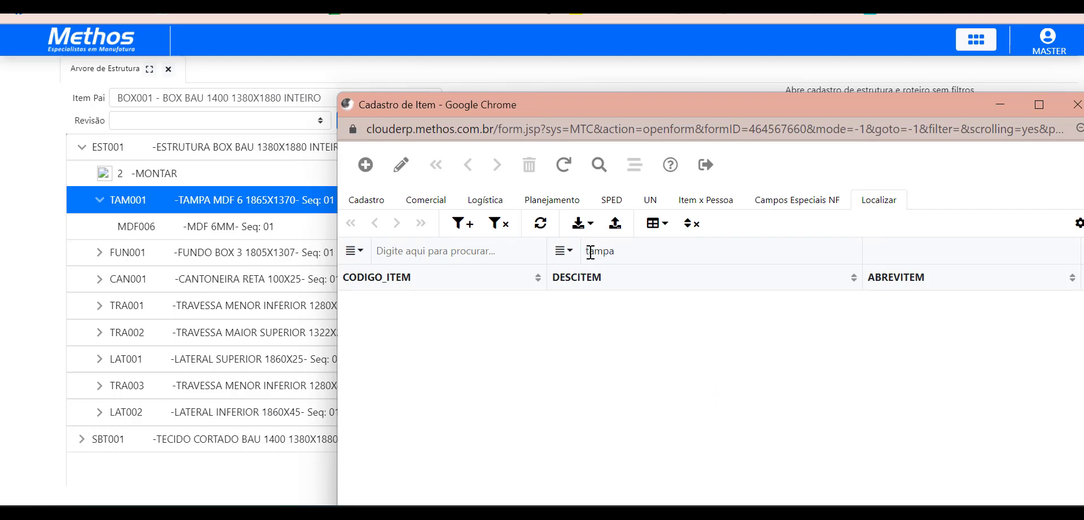
pyautogui.press('Return')
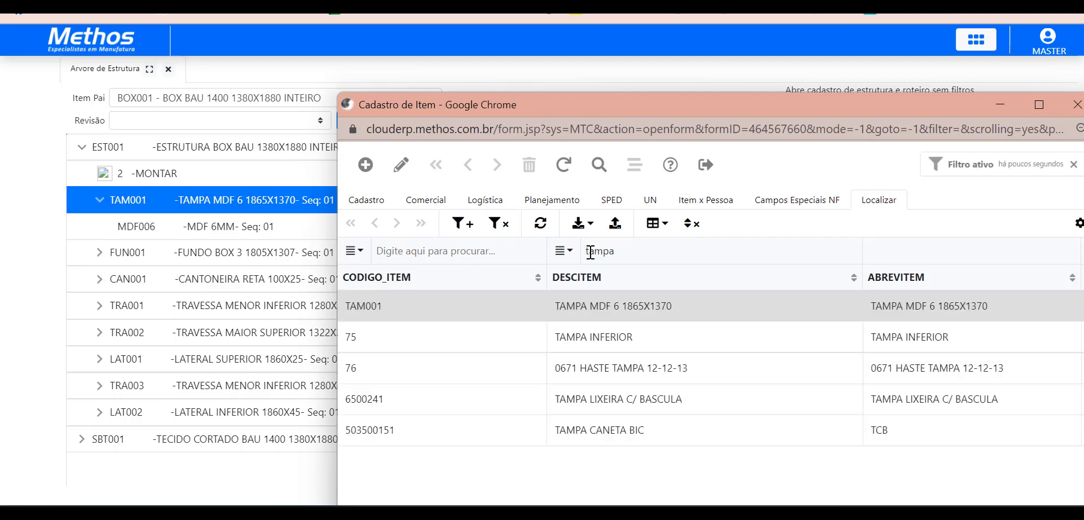
pyautogui.doubleClick(468, 311)
pyautogui.moveTo(510, 109); pyautogui.dragTo(336, 11)
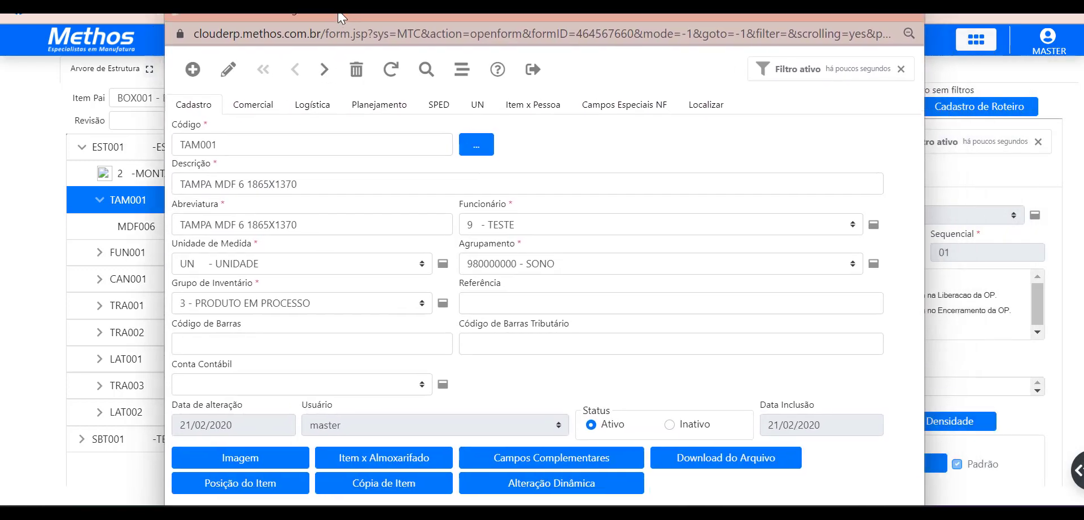
# Step: Examine the planning settings of item TAM001 and close the item register
pyautogui.click(389, 107)
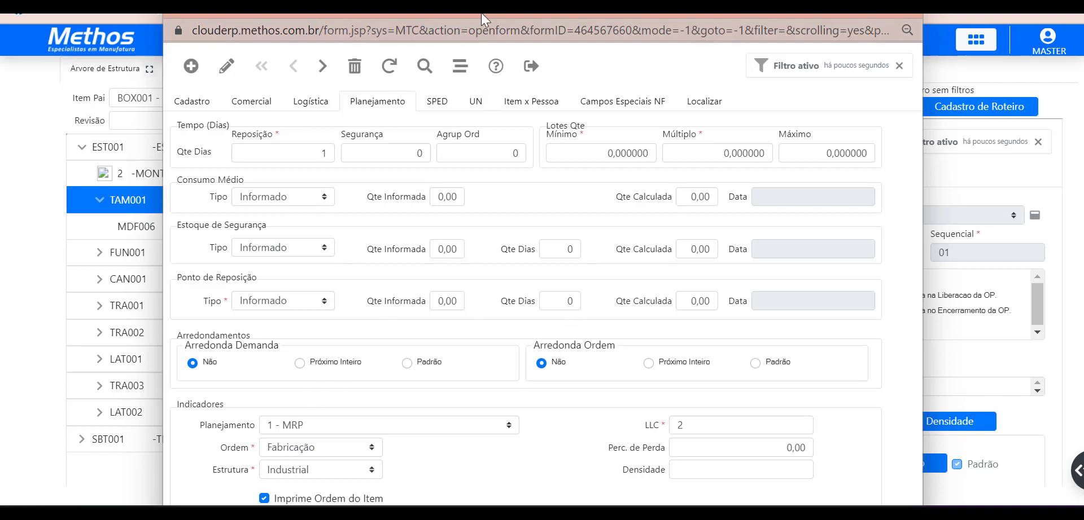
pyautogui.moveTo(481, 17); pyautogui.dragTo(497, 64)
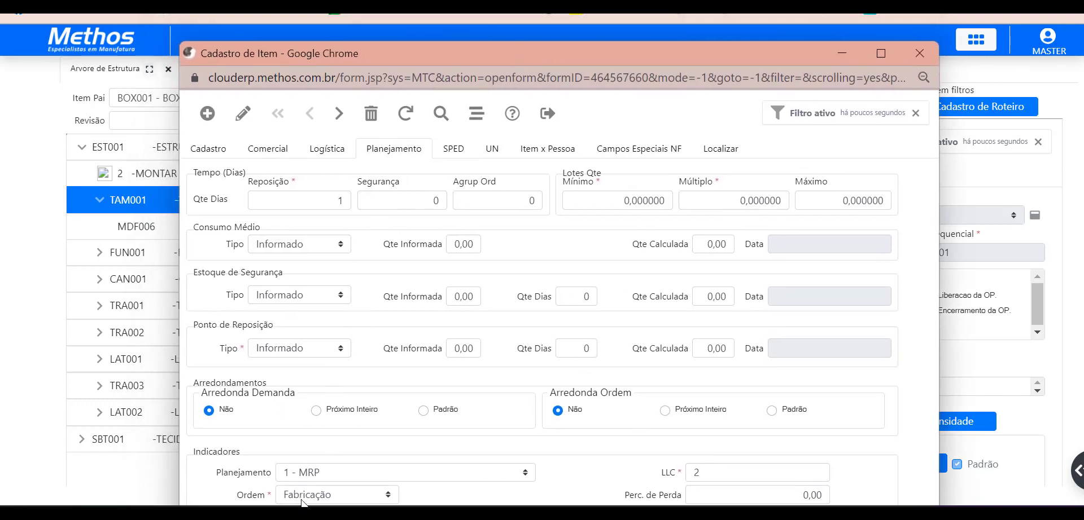
pyautogui.click(931, 51)
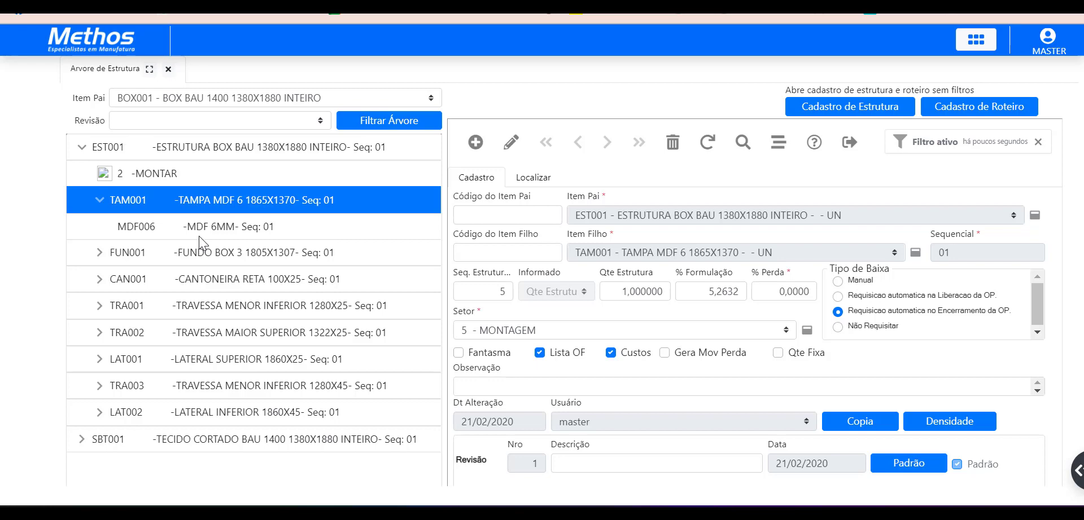
# Step: Search the menu for "intern" and open the Calculo de Custo Interno form
pyautogui.moveTo(12, 89)
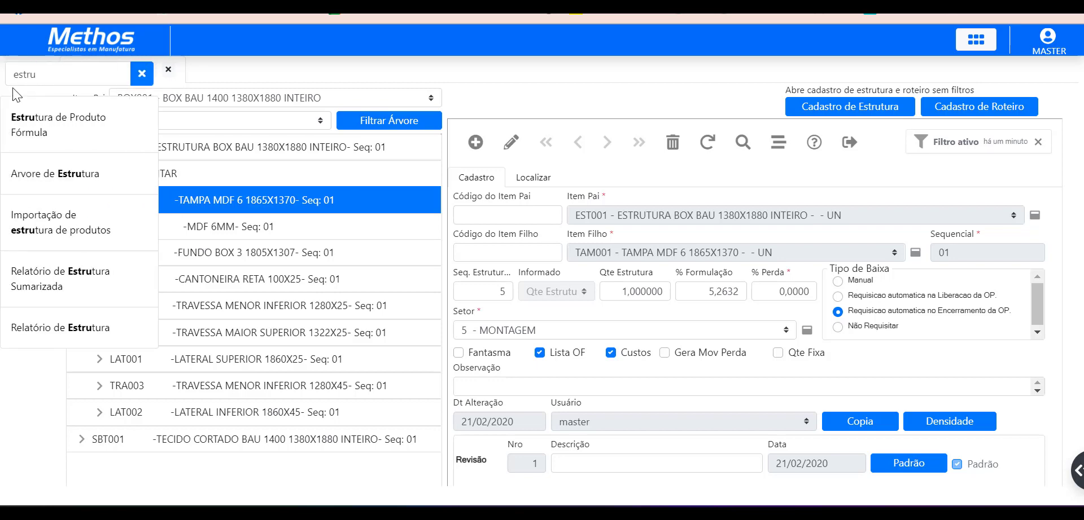
pyautogui.doubleClick(46, 79)
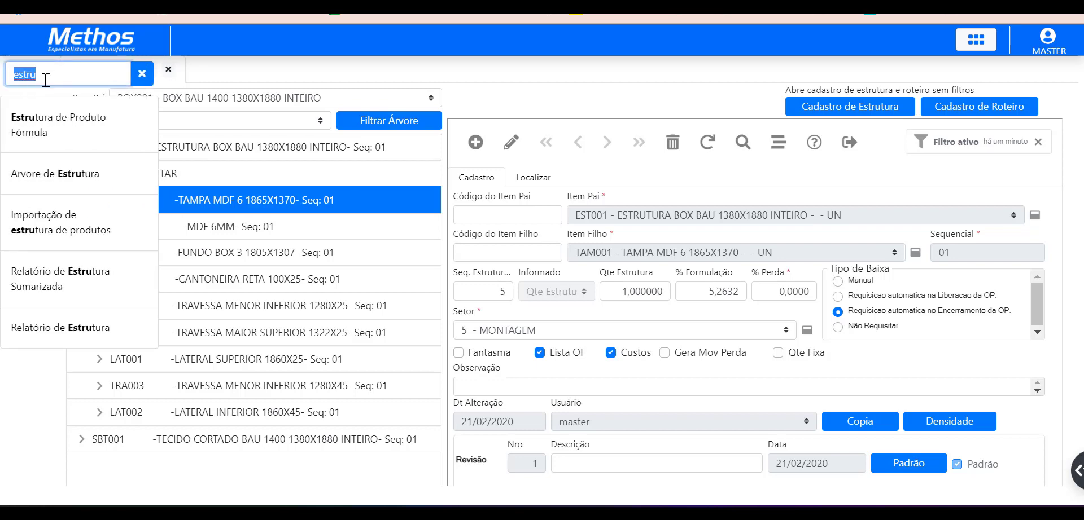
pyautogui.write('intern')
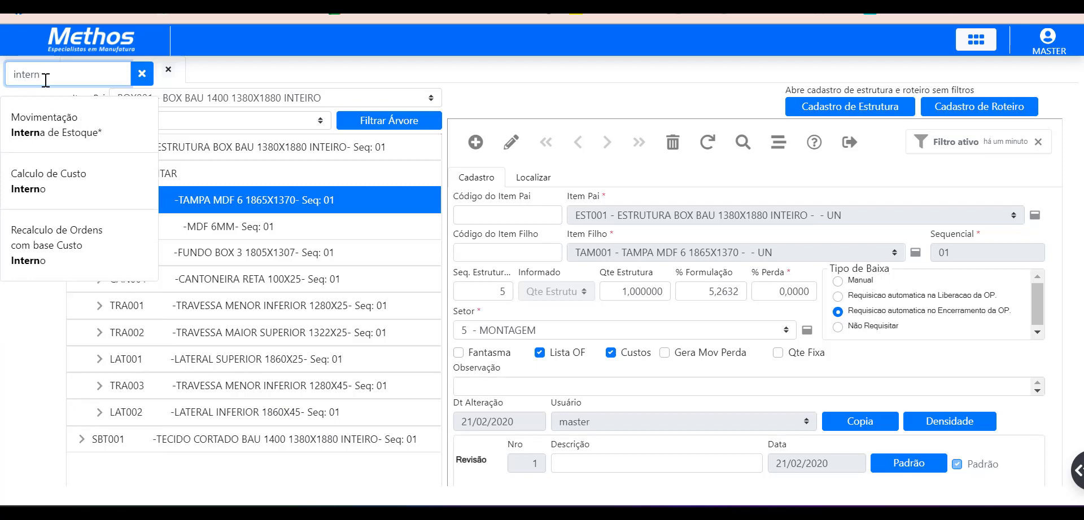
pyautogui.click(50, 188)
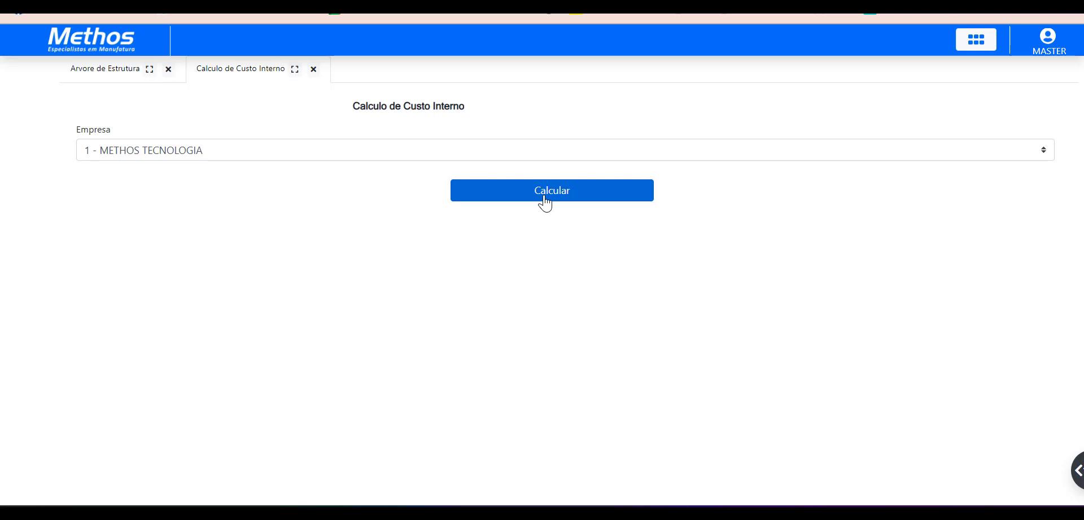
# Step: Search the menu for "custo" and open the Cadastro de Custo Item form
pyautogui.moveTo(21, 89)
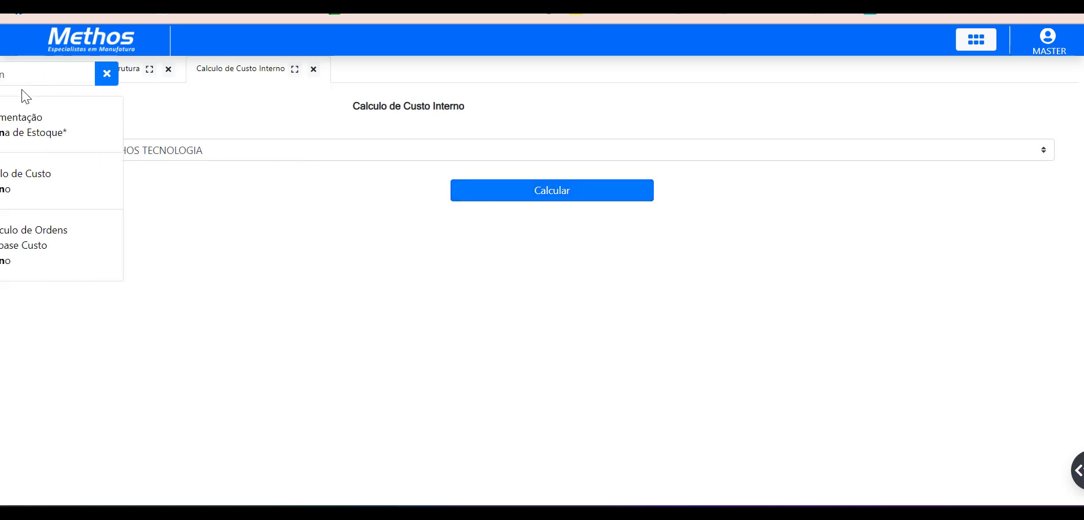
pyautogui.click(51, 78)
pyautogui.doubleClick(50, 78)
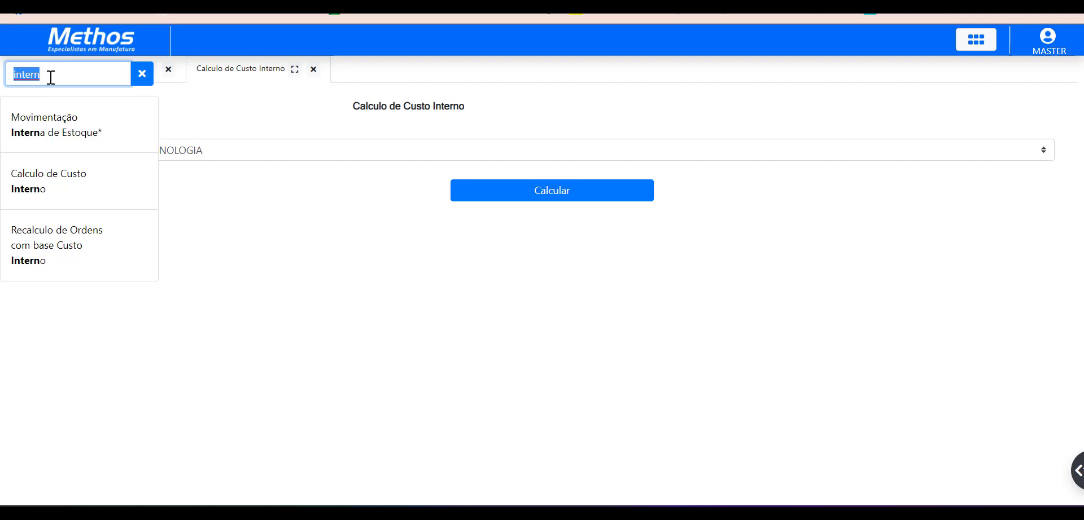
pyautogui.write('c')
pyautogui.press('BackSpace')
pyautogui.write('c')
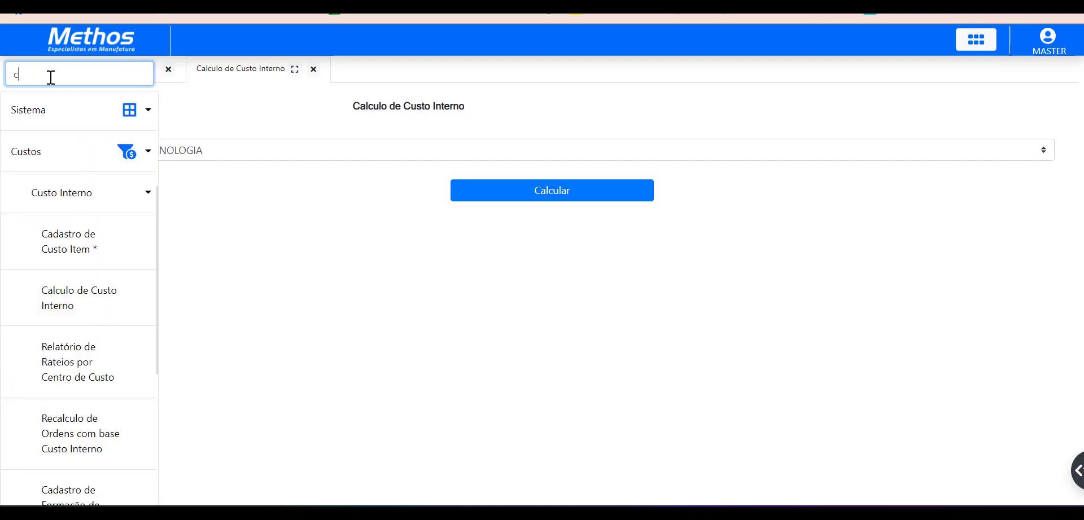
pyautogui.write('usto')
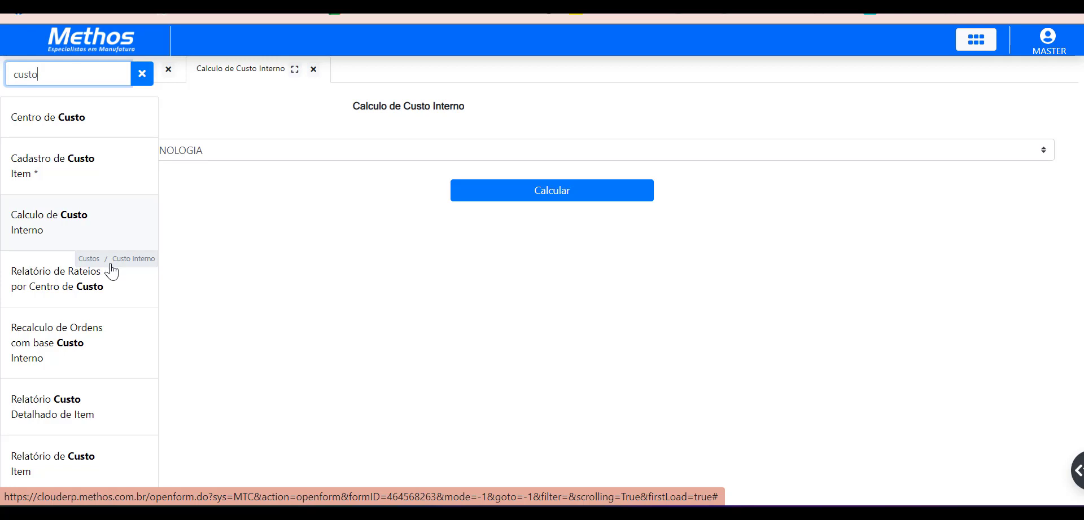
pyautogui.click(80, 175)
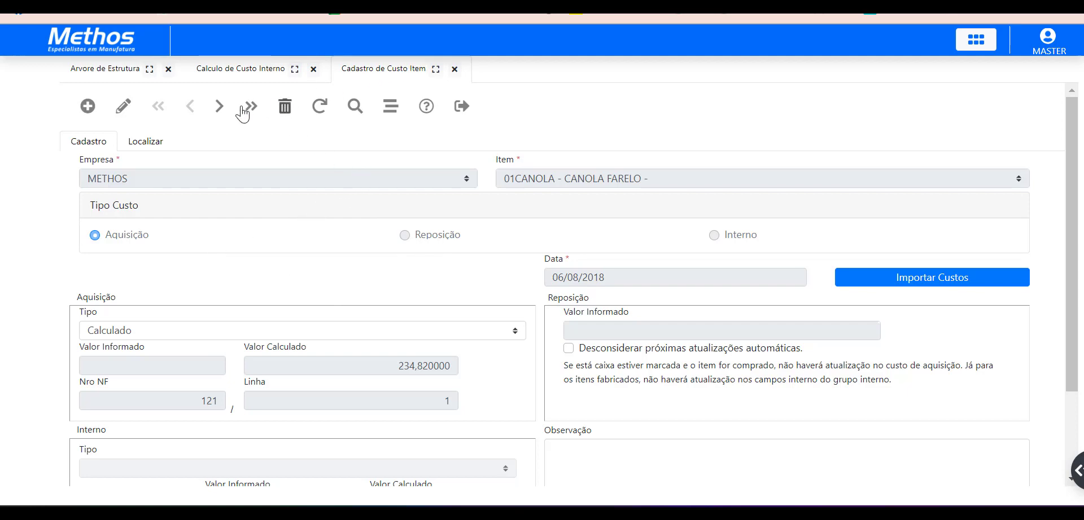
# Step: Browse the item cost records, open the BARRLED2 record and examine its internal labour, raw material and total costs
pyautogui.click(153, 144)
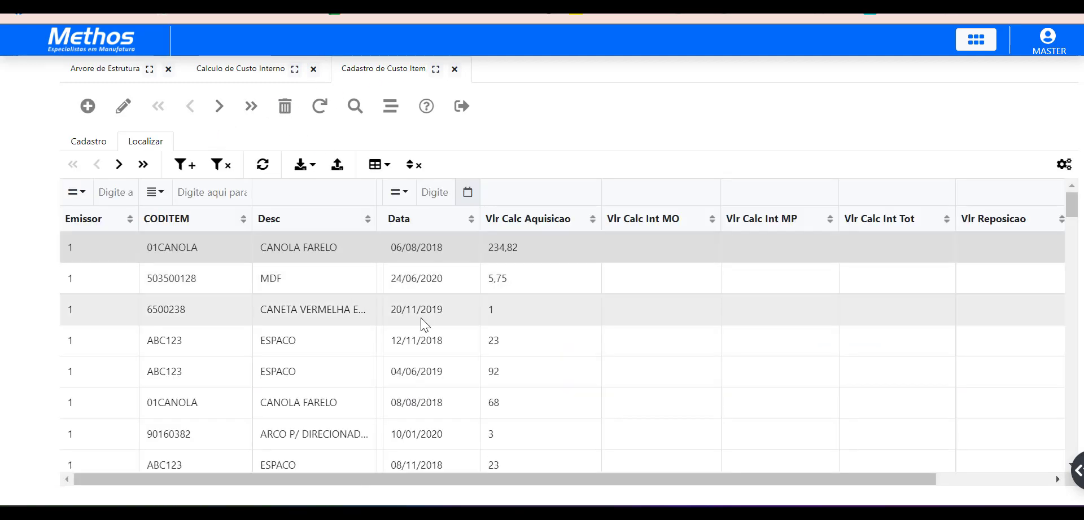
pyautogui.scroll(-8, 492, 323)
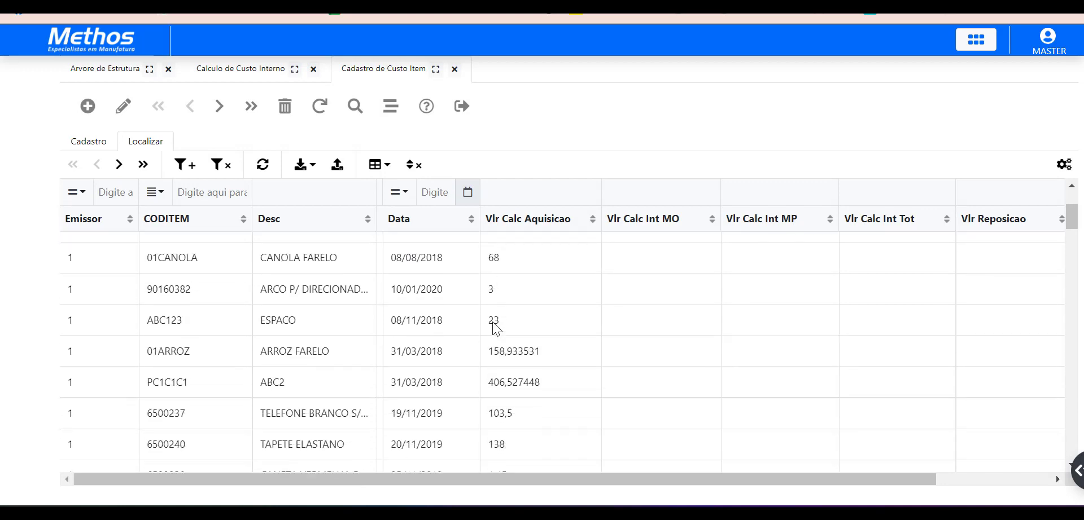
pyautogui.scroll(-10, 496, 326)
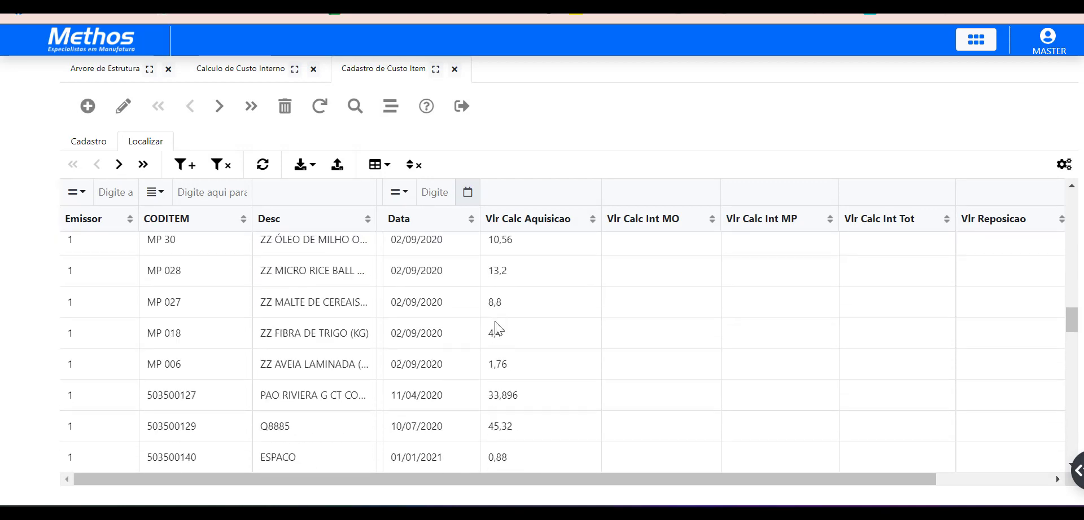
pyautogui.scroll(3, 494, 327)
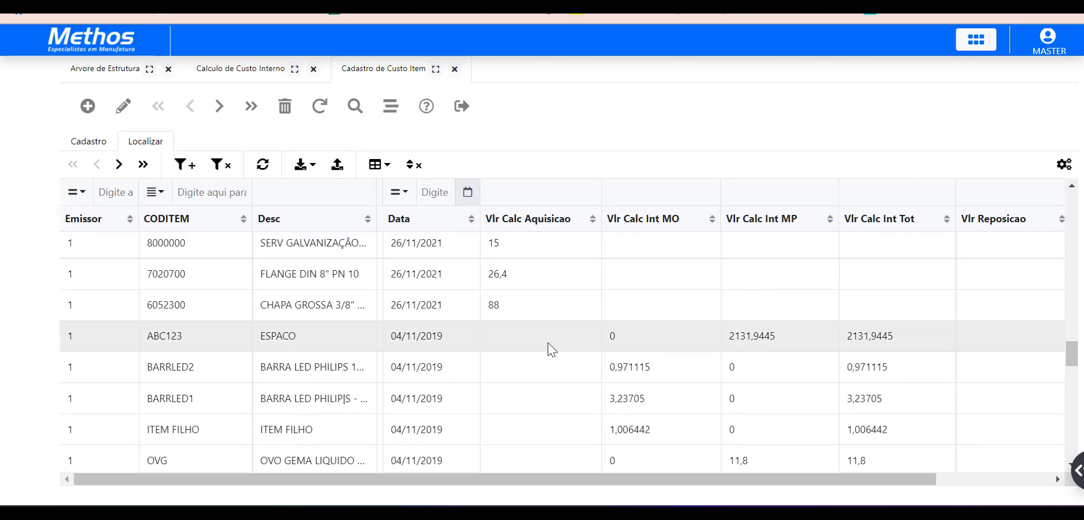
pyautogui.doubleClick(623, 368)
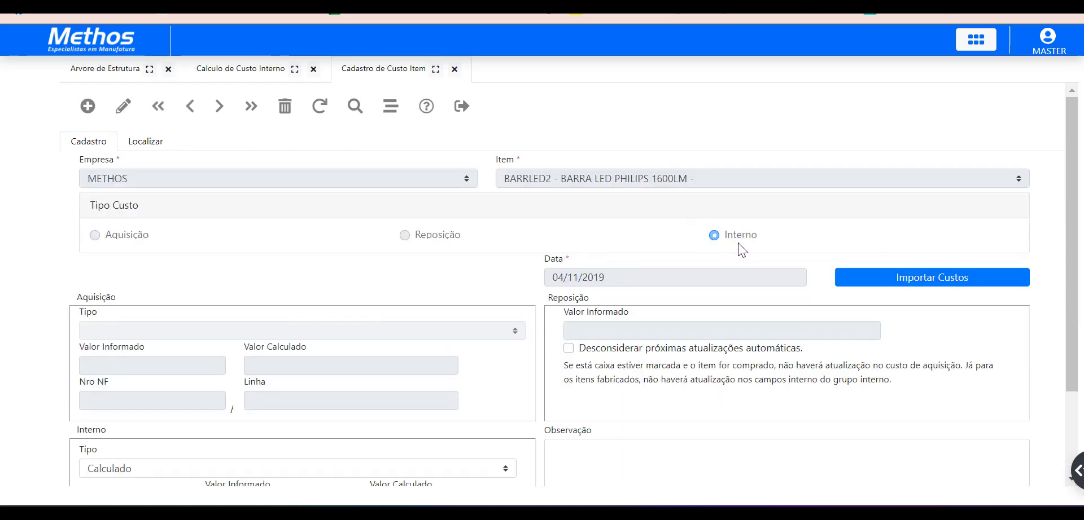
pyautogui.scroll(-2, 700, 236)
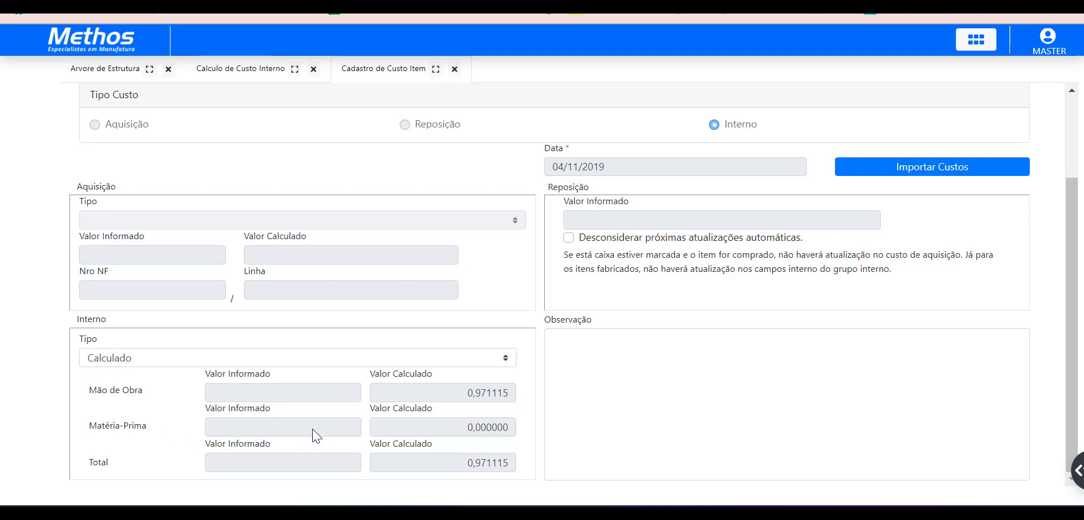
pyautogui.scroll(2, 527, 431)
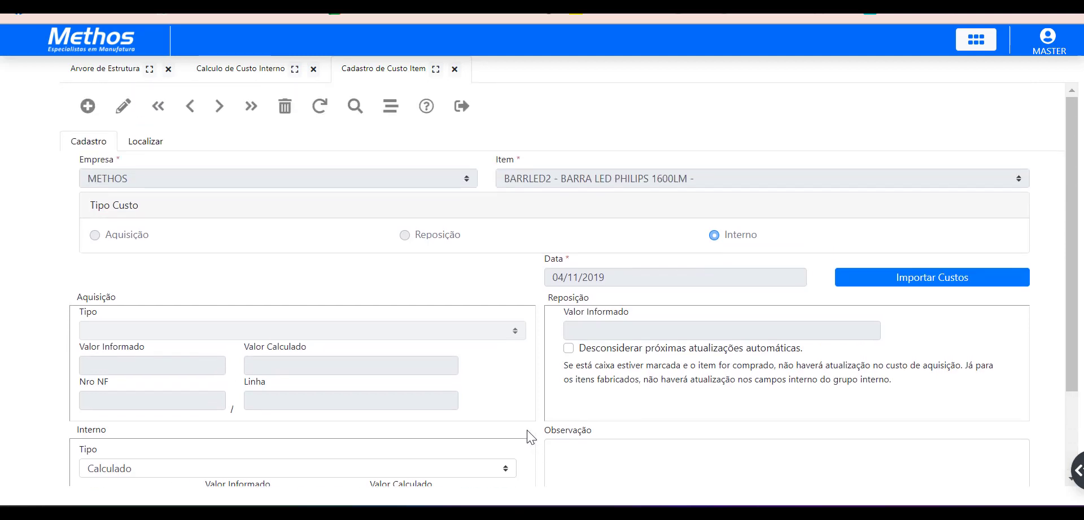
# Step: Clear the menu search and open the Relatório Custo Detalhado de Item form from the Custo Interno group
pyautogui.moveTo(2, 82)
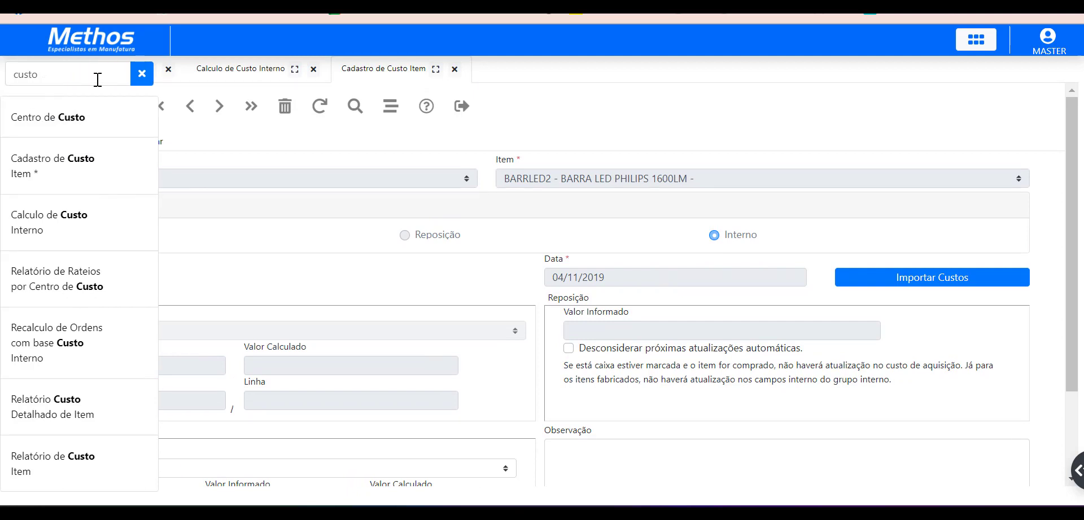
pyautogui.click(142, 74)
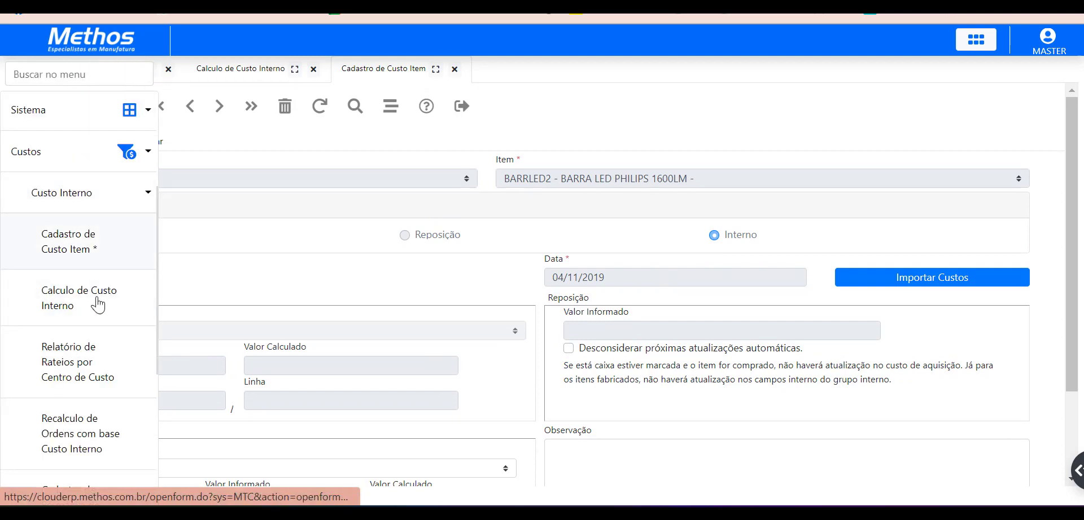
pyautogui.scroll(-3, 97, 302)
pyautogui.scroll(1, 129, 198)
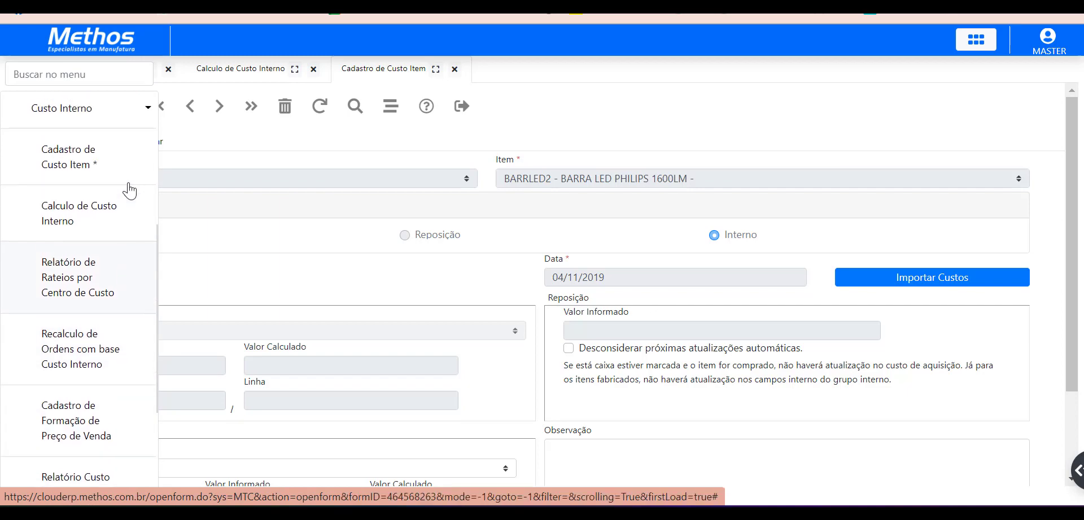
pyautogui.scroll(-3, 128, 193)
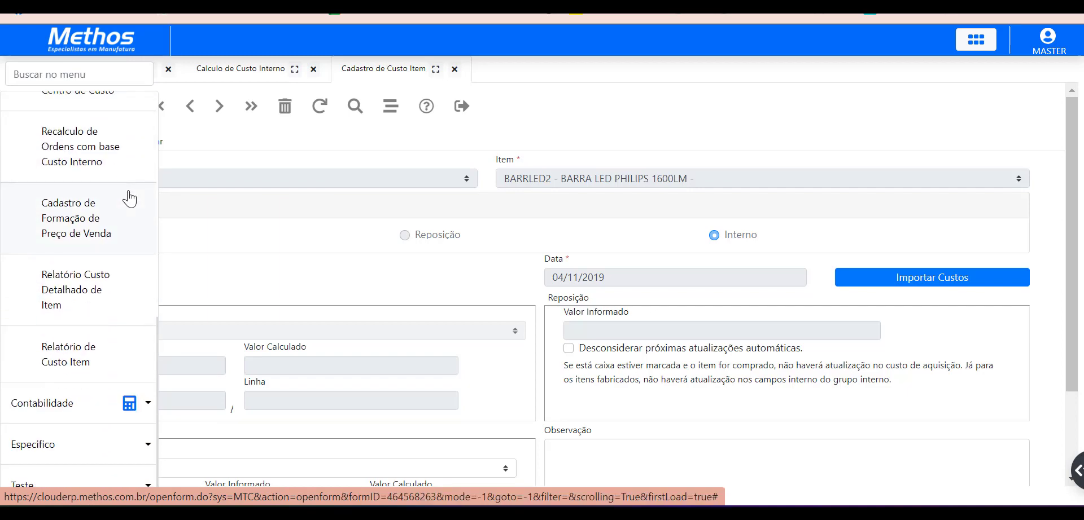
pyautogui.click(90, 300)
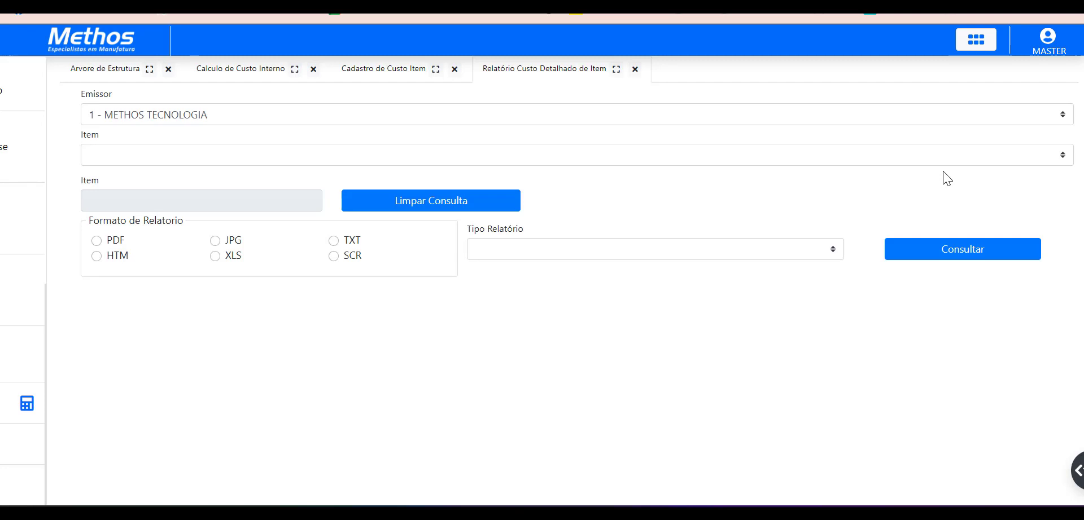
# Step: Generate the Relatório de Custo Detalhado do Item for item BOX001 - BOX BAU 1400 1380X1880 INTEIRO
pyautogui.click(1063, 156)
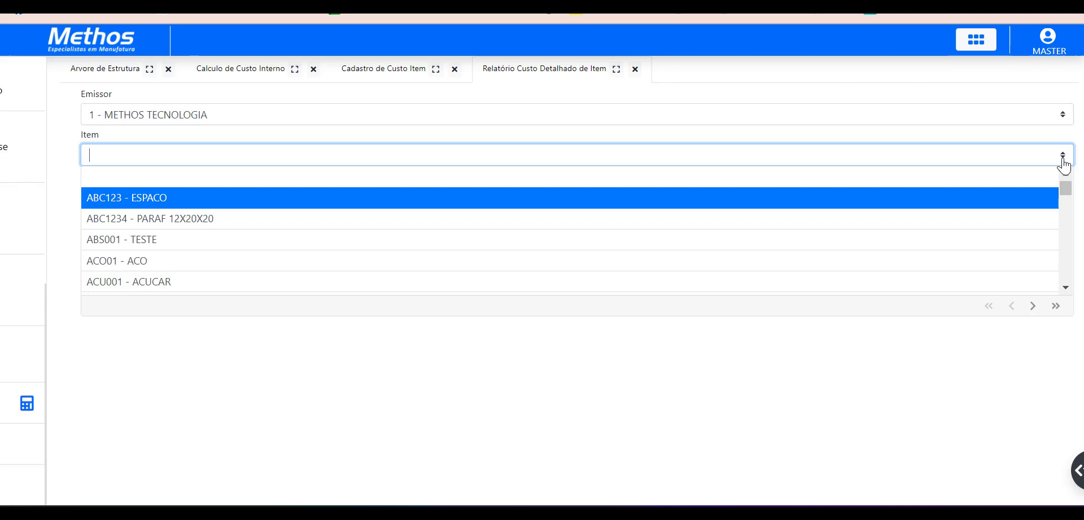
pyautogui.write('box')
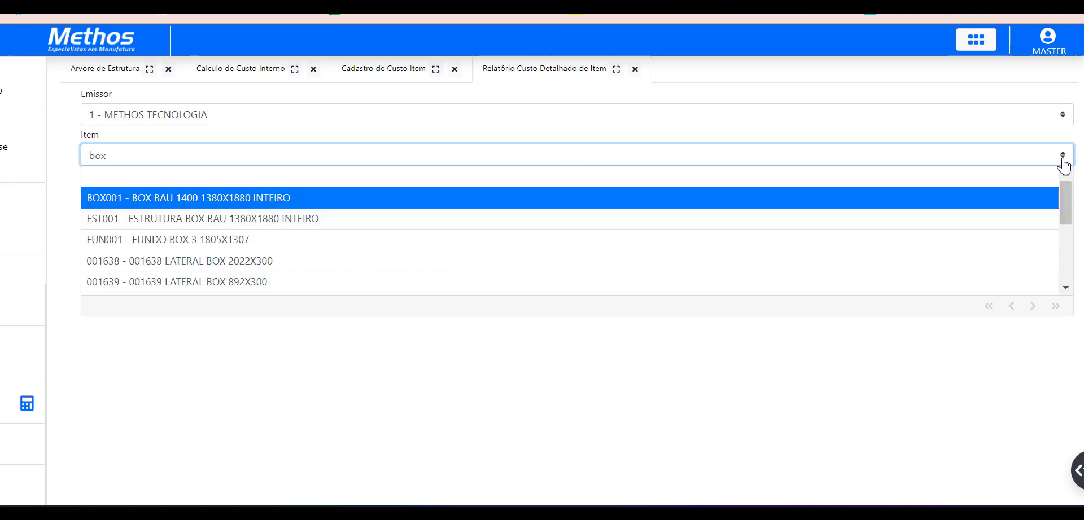
pyautogui.click(374, 203)
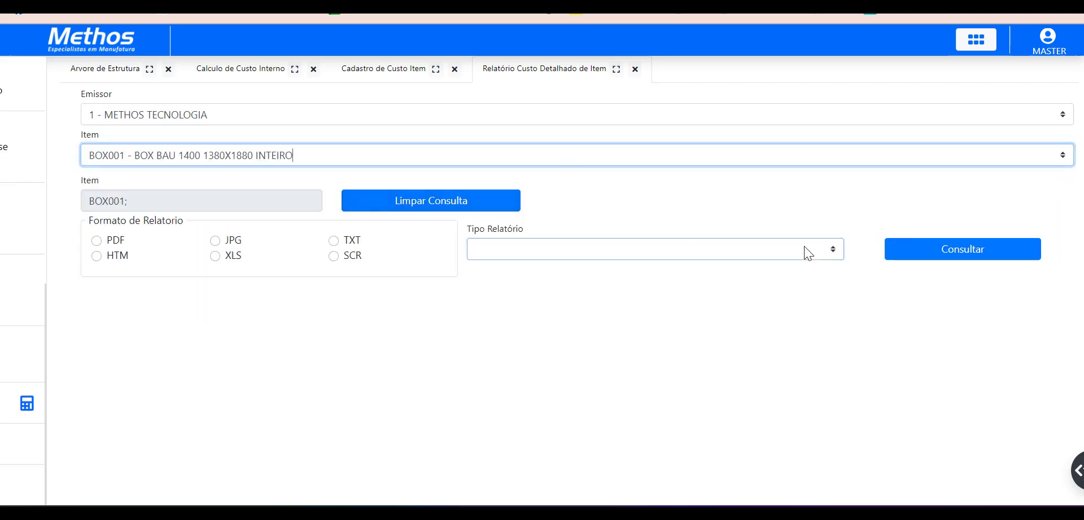
pyautogui.click(839, 249)
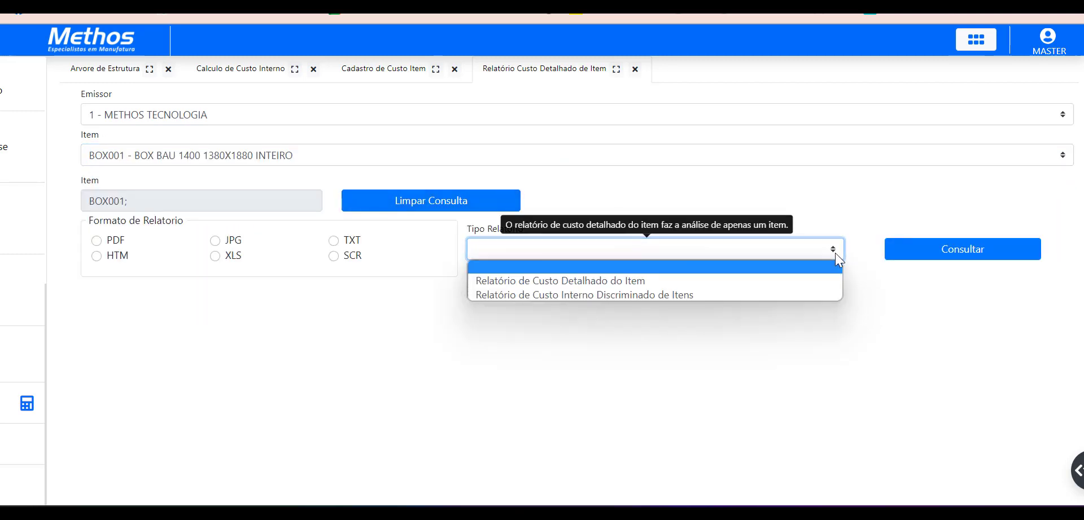
pyautogui.click(676, 281)
pyautogui.click(941, 254)
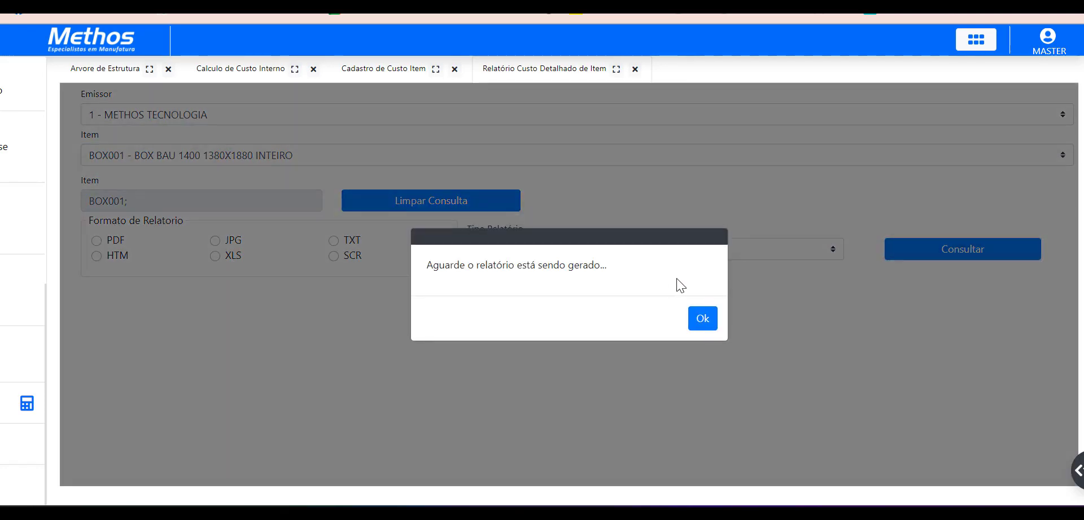
pyautogui.click(700, 317)
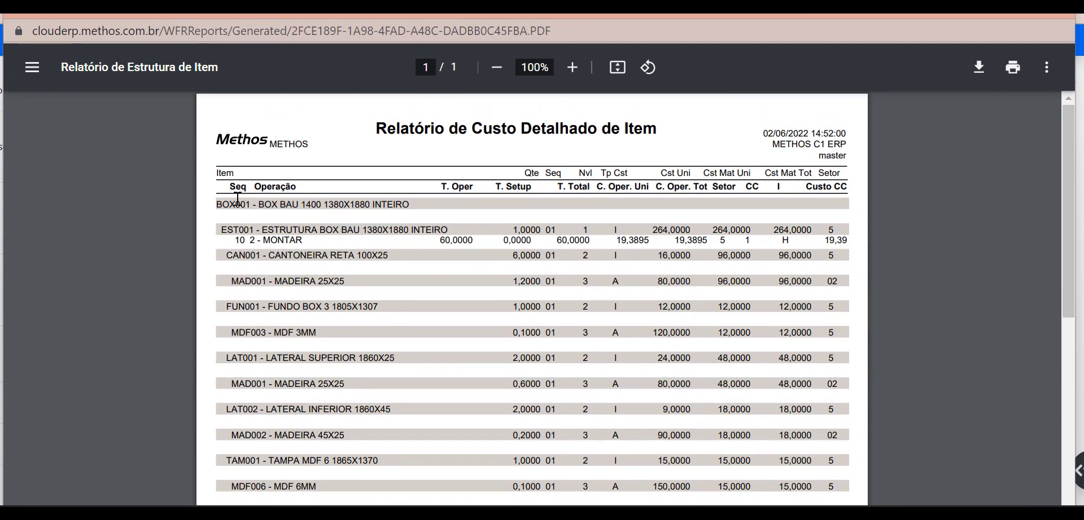
# Step: Examine the component material costs and the labour and raw material totals in the BOX001 detailed cost report
pyautogui.scroll(-2, 304, 320)
pyautogui.scroll(-6, 304, 320)
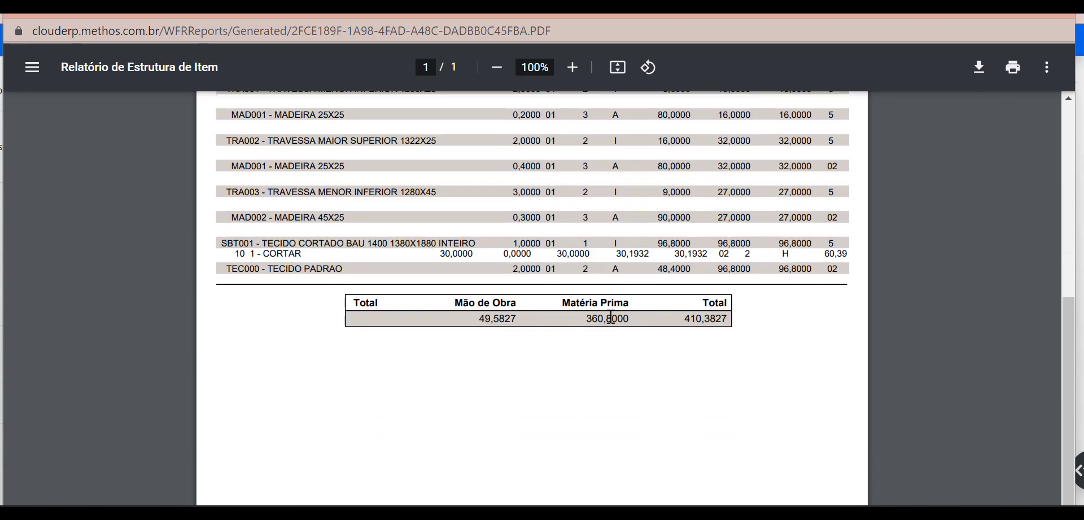
pyautogui.scroll(1, 505, 331)
pyautogui.scroll(3, 505, 330)
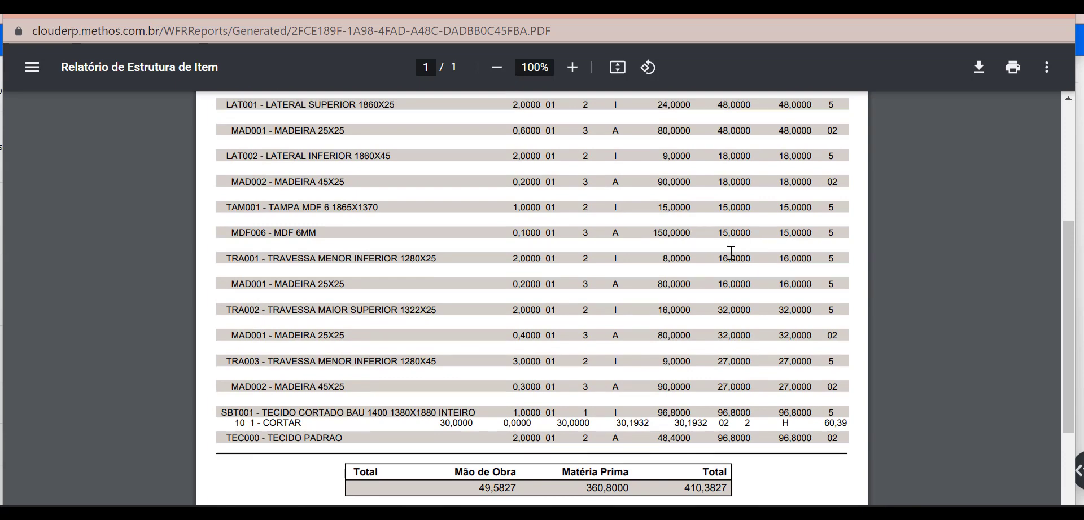
pyautogui.scroll(2, 694, 371)
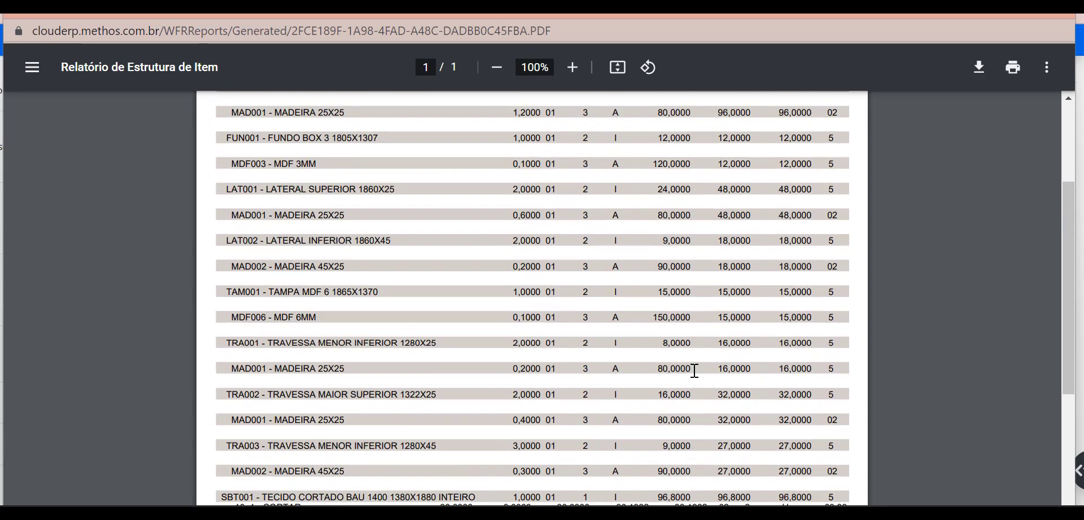
pyautogui.scroll(-2, 694, 371)
# Step: Review the cost type of each component in the BOX001 report and close the report window
pyautogui.doubleClick(621, 335)
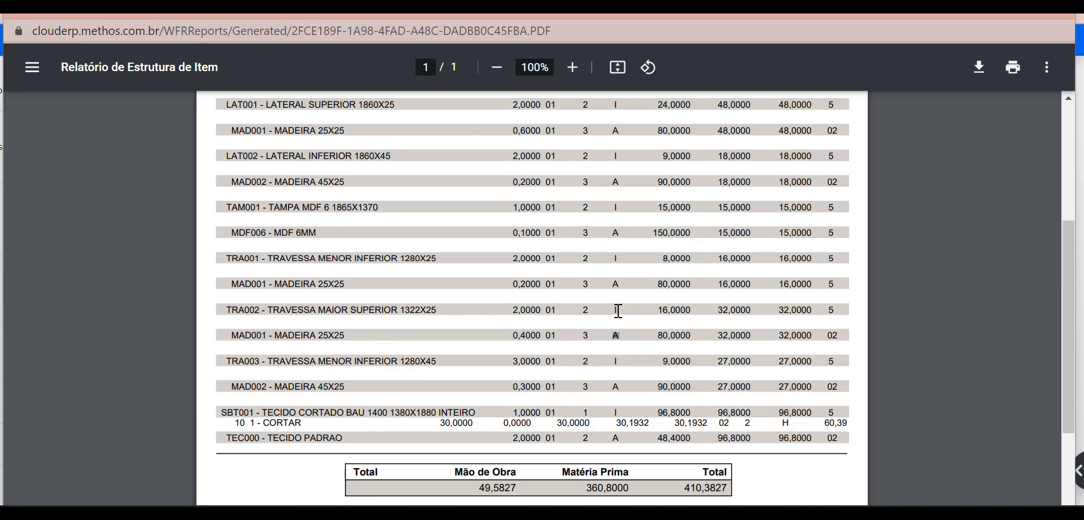
pyautogui.click(656, 346)
pyautogui.scroll(3, 616, 346)
pyautogui.scroll(2, 616, 346)
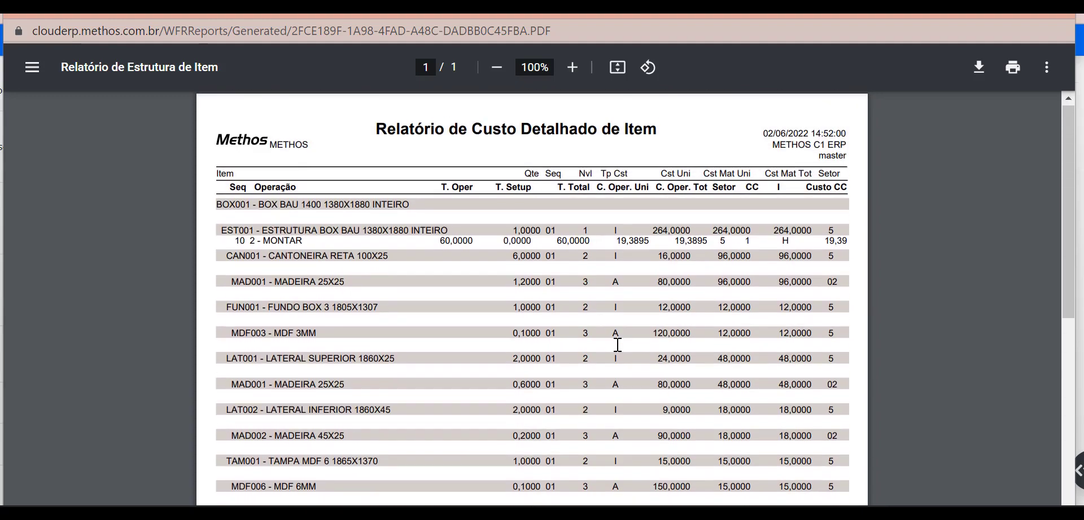
pyautogui.scroll(-3, 616, 346)
pyautogui.scroll(2, 618, 344)
pyautogui.scroll(2, 619, 342)
pyautogui.moveTo(748, 15); pyautogui.dragTo(749, 38)
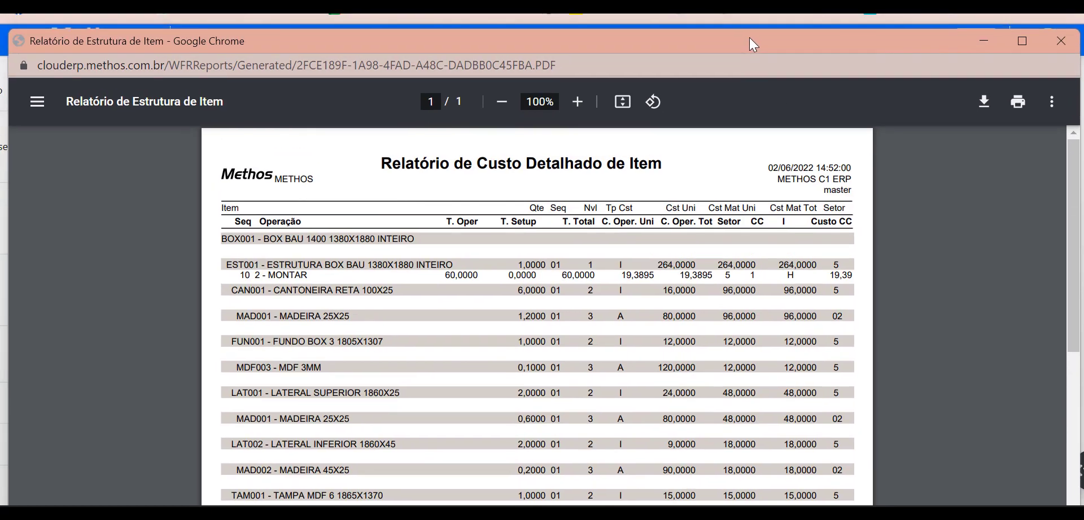
pyautogui.click(1064, 51)
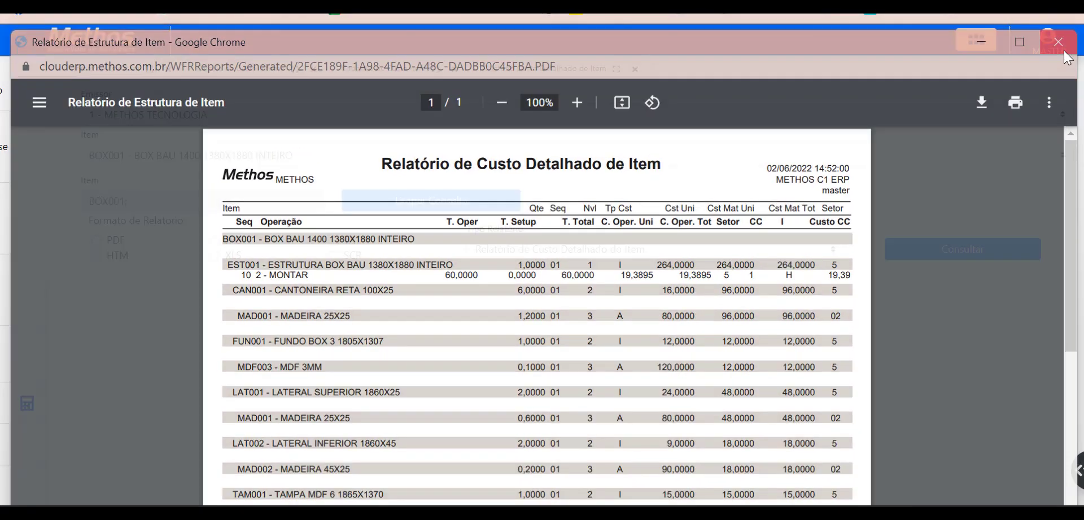
# Step: Generate the Relatório de Custo Interno Discriminado de Itens for BOX001 and reposition its window so the whole header shows
pyautogui.click(837, 251)
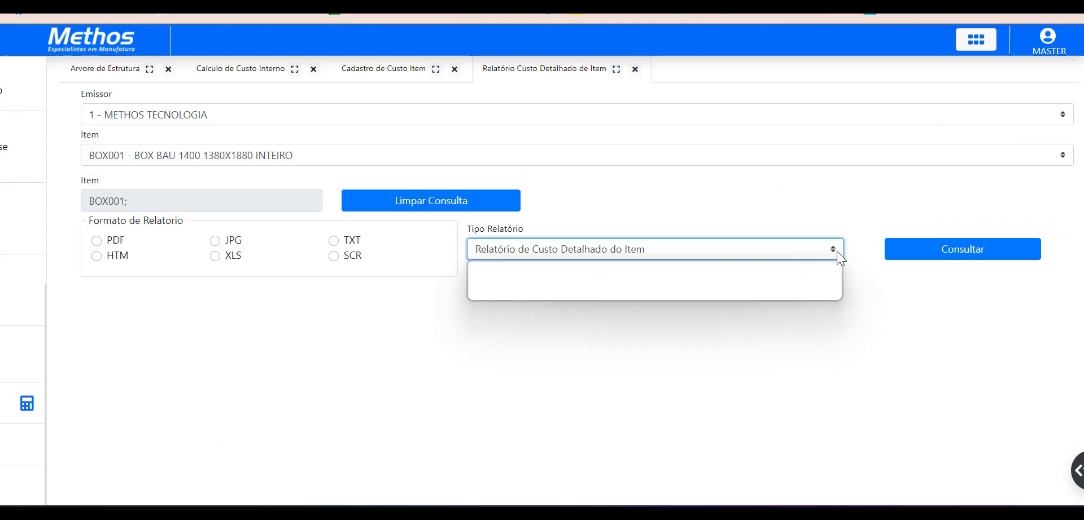
pyautogui.click(749, 291)
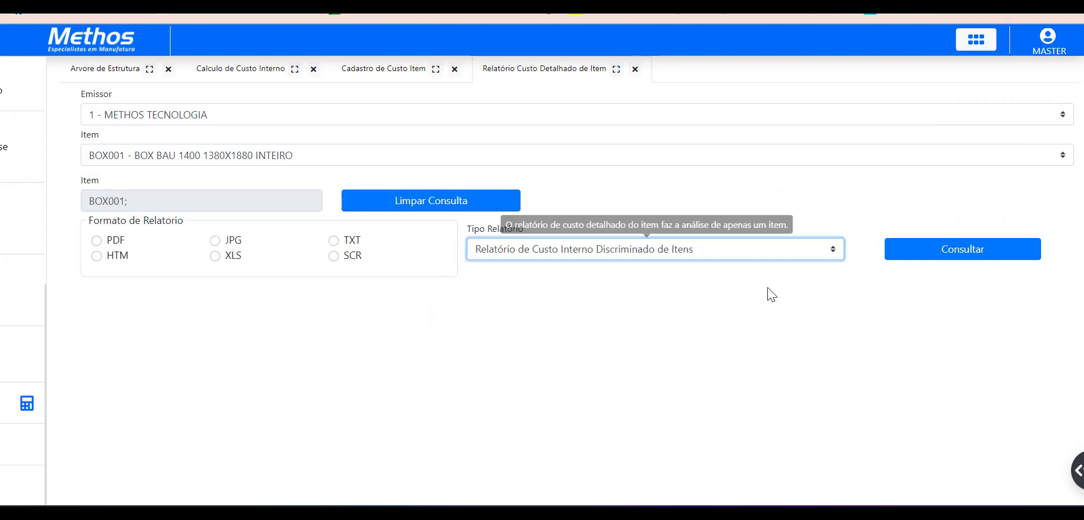
pyautogui.click(919, 255)
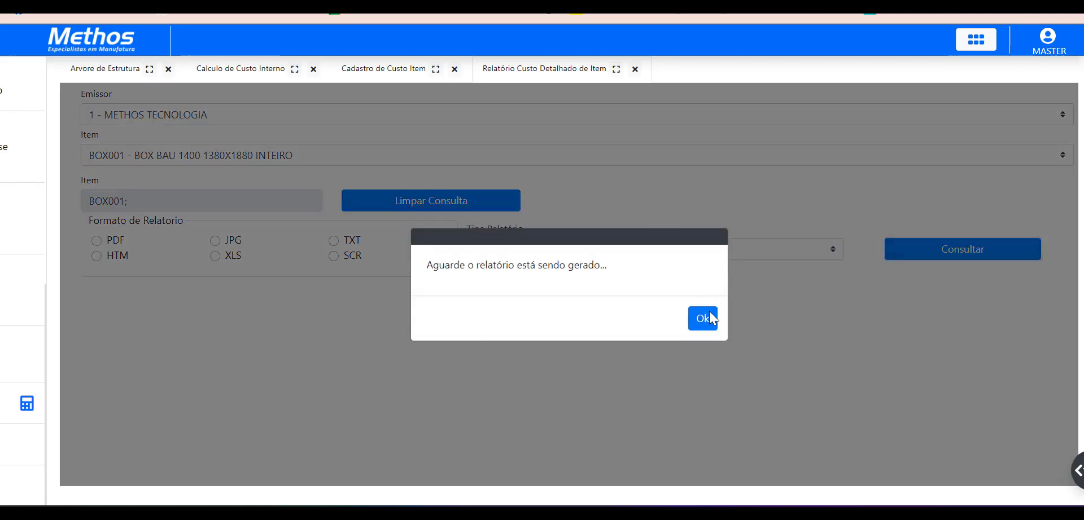
pyautogui.click(710, 319)
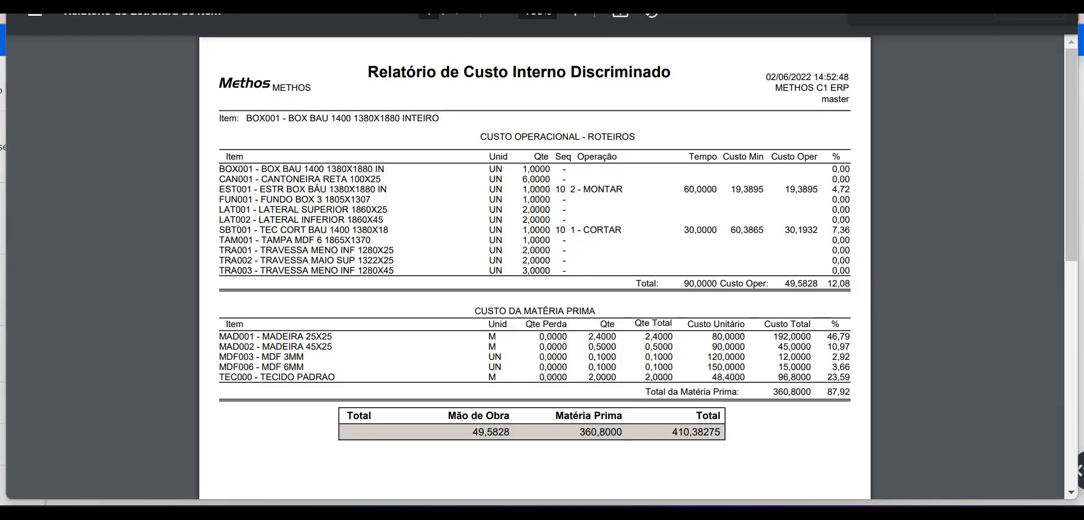
pyautogui.moveTo(611, 0); pyautogui.dragTo(618, 45)
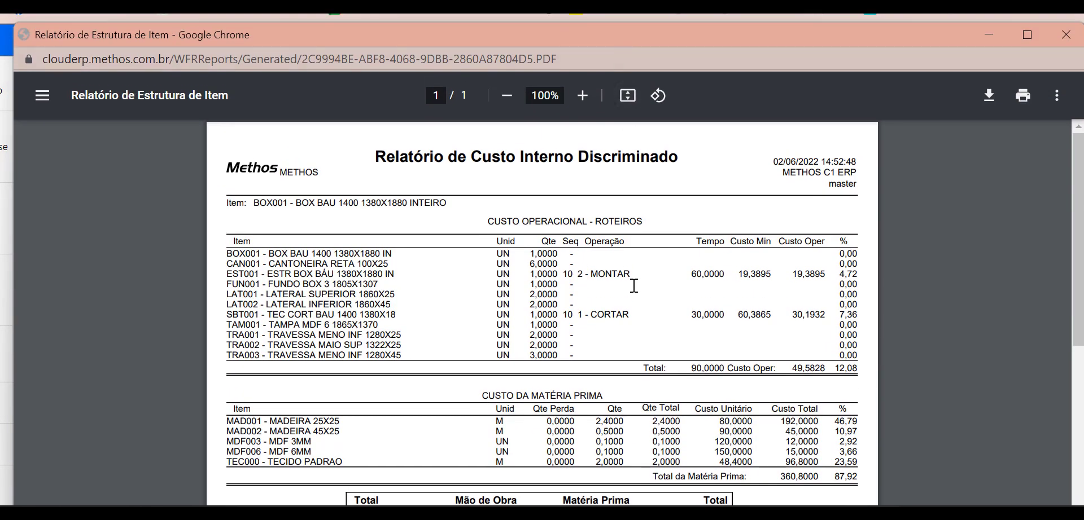
# Step: Check MAD001 - MADEIRA 25X25's percentage share in the raw material cost section of the report
pyautogui.scroll(-3, 634, 286)
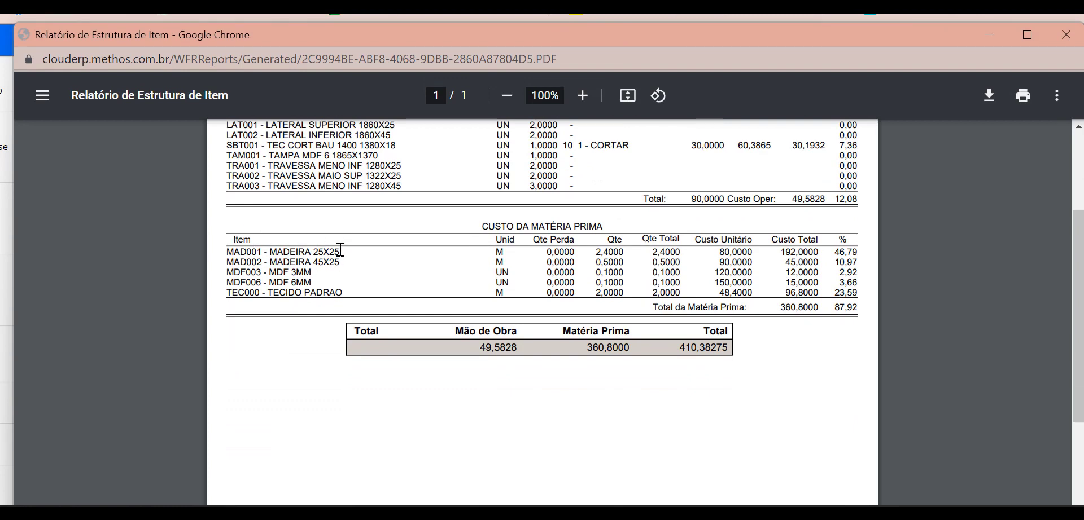
pyautogui.doubleClick(258, 253)
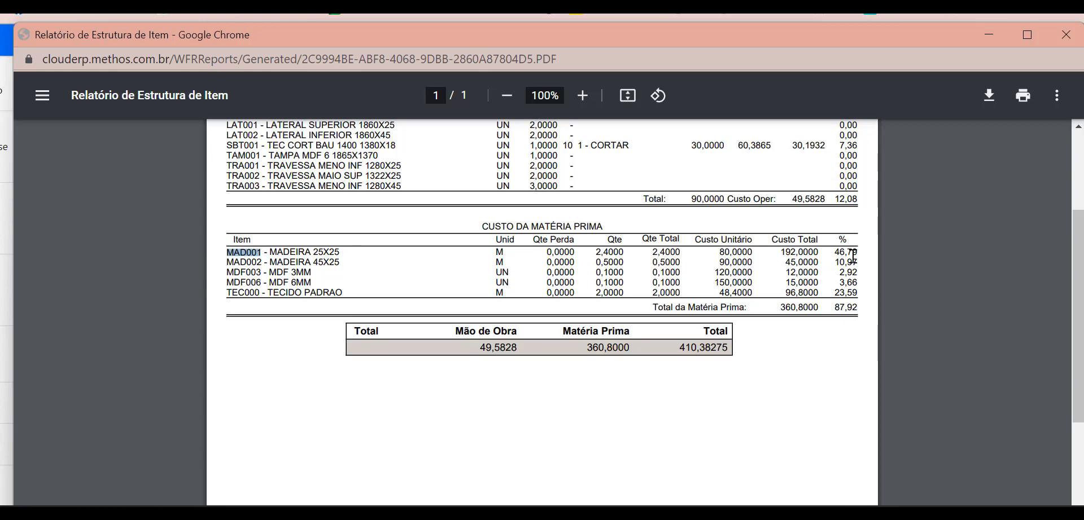
pyautogui.moveTo(781, 252); pyautogui.dragTo(858, 252)
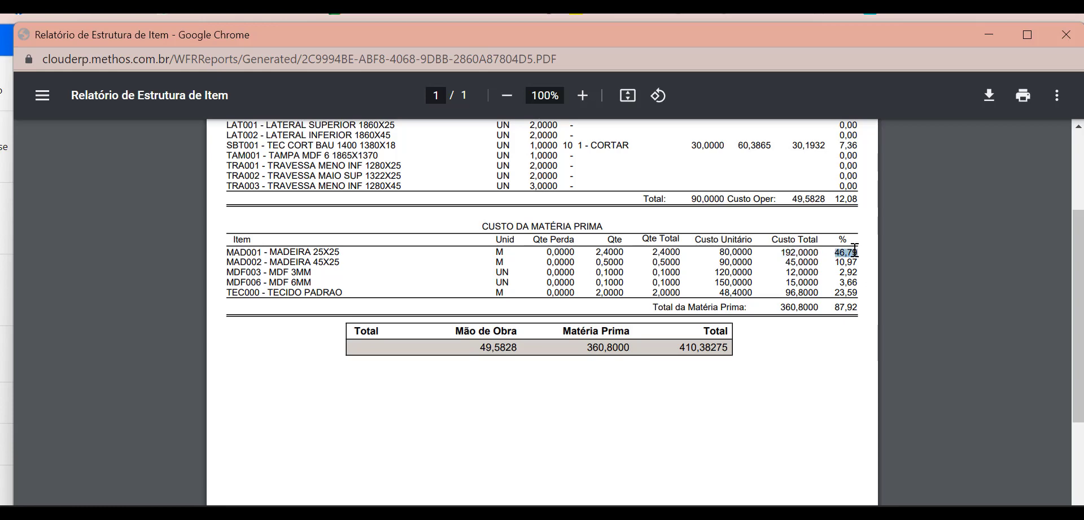
# Step: Check the cost per minute and percentage share of EST001's MONTAR operation in the operational cost section
pyautogui.scroll(3, 813, 284)
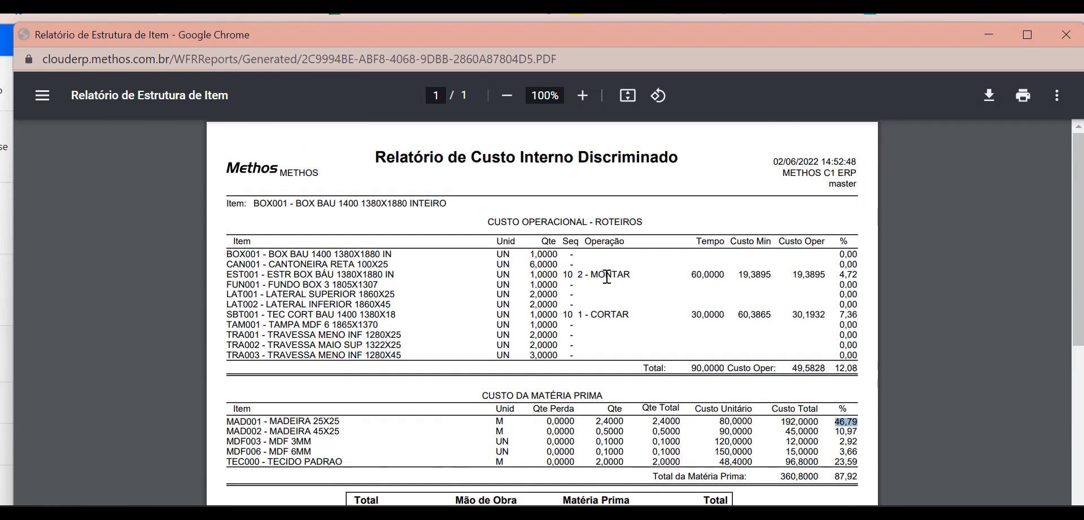
pyautogui.moveTo(690, 281); pyautogui.dragTo(771, 277)
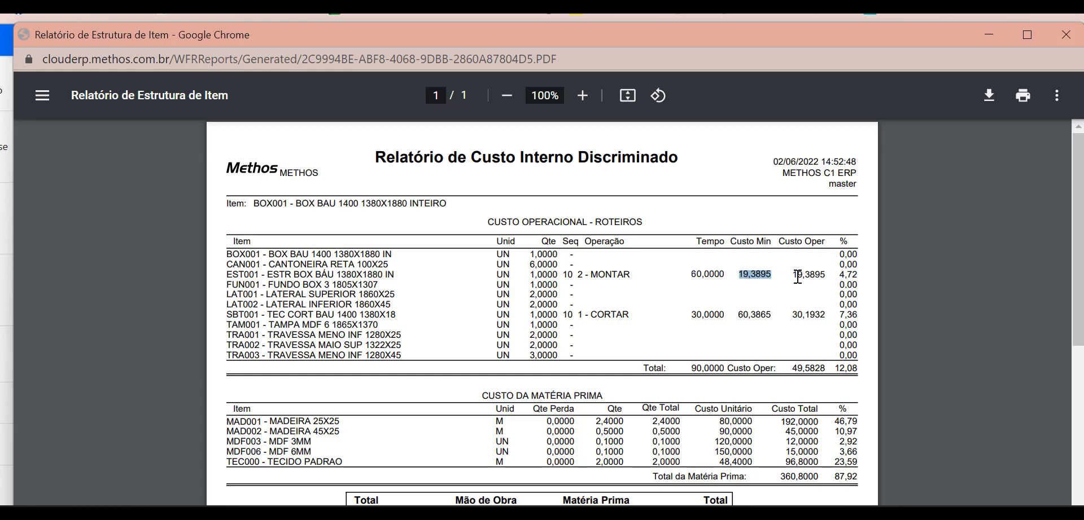
pyautogui.moveTo(838, 277); pyautogui.dragTo(861, 278)
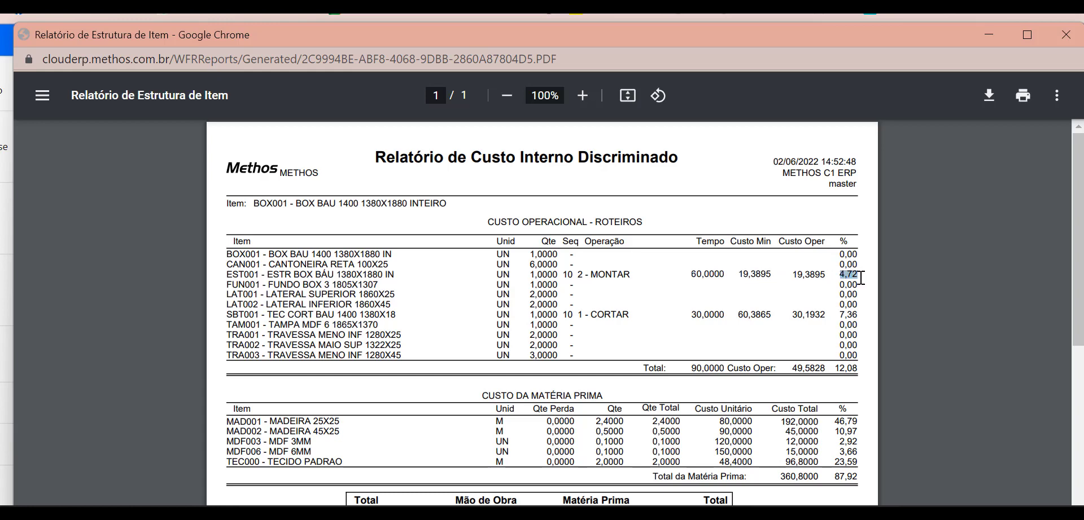
# Step: Compare the total percentage of the operational cost with the total percentage of the raw material cost
pyautogui.click(836, 368)
pyautogui.moveTo(845, 368); pyautogui.dragTo(858, 369)
pyautogui.scroll(-3, 858, 368)
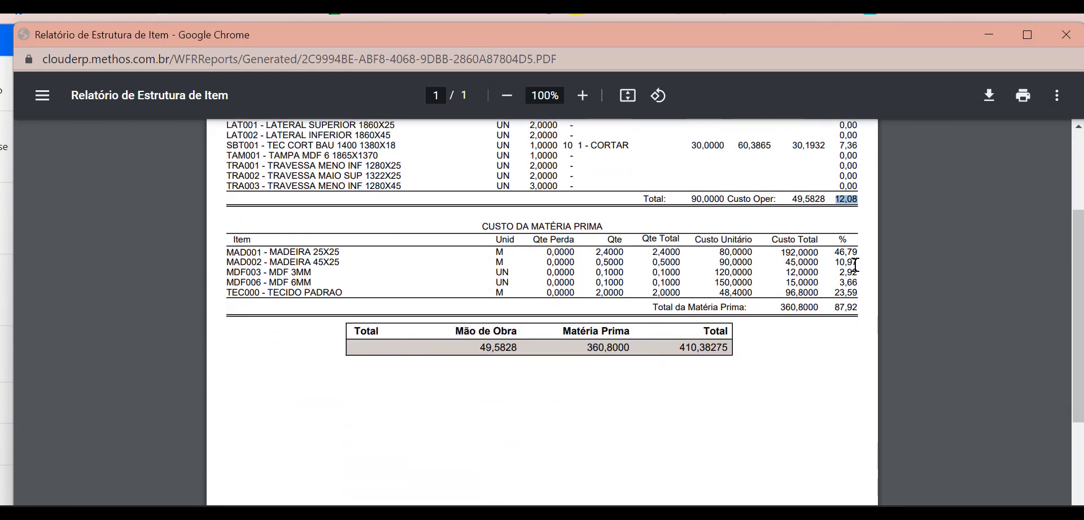
pyautogui.click(836, 311)
pyautogui.moveTo(836, 312); pyautogui.dragTo(858, 310)
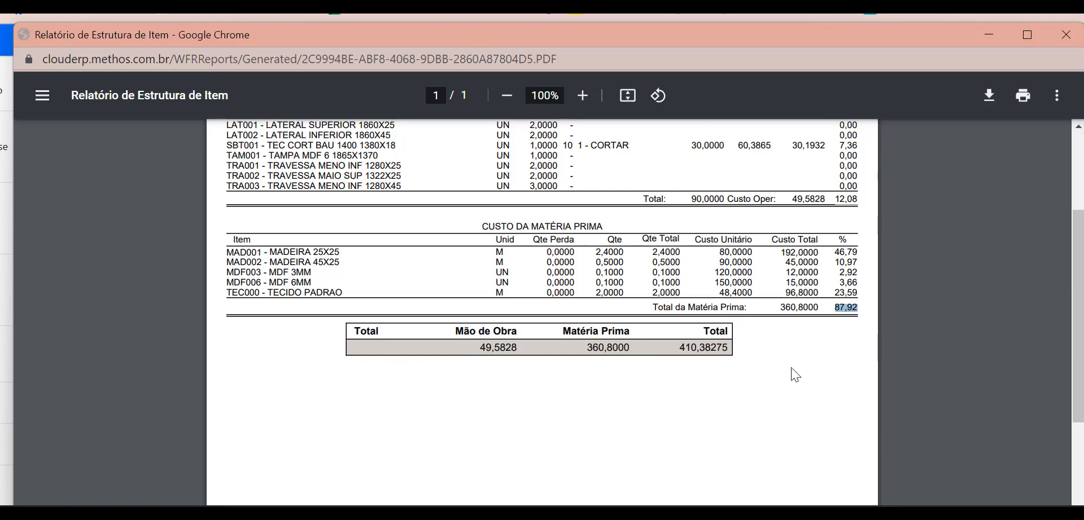
# Step: Review the report's operational and raw material cost sections with the final totals, and close the report window
pyautogui.scroll(3, 625, 317)
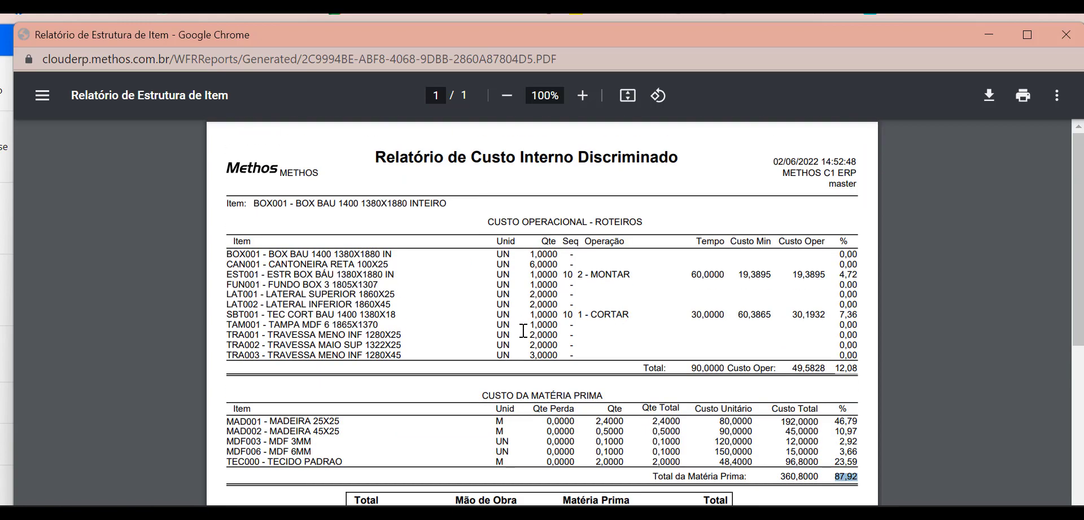
pyautogui.scroll(-3, 523, 331)
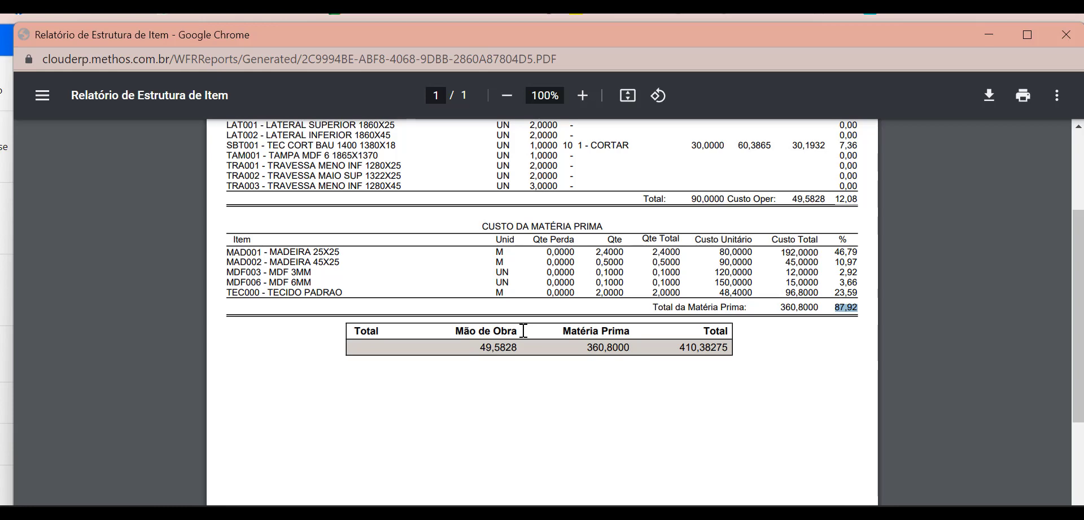
pyautogui.scroll(5, 525, 330)
pyautogui.scroll(-6, 587, 319)
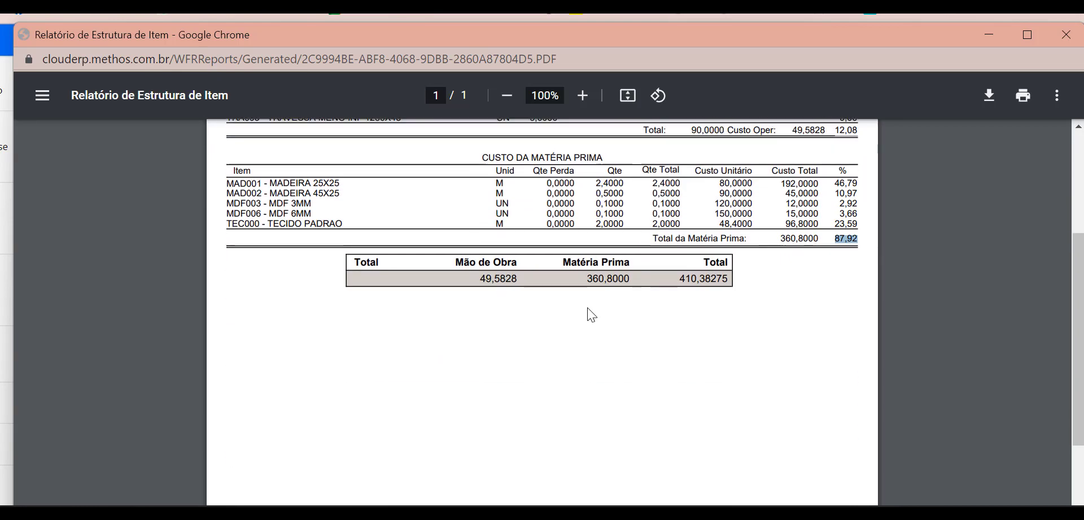
pyautogui.scroll(5, 587, 309)
pyautogui.scroll(-3, 590, 314)
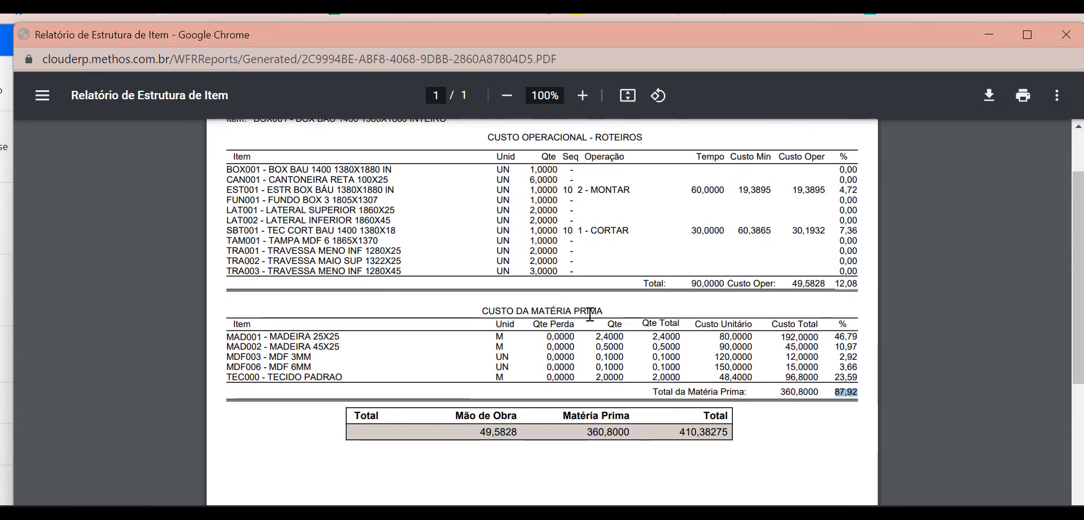
pyautogui.click(1076, 38)
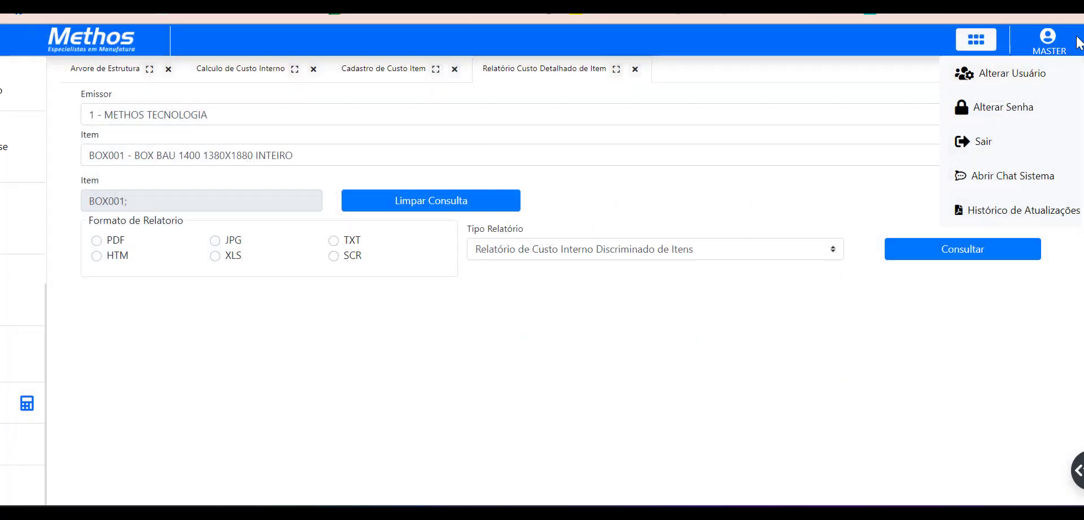